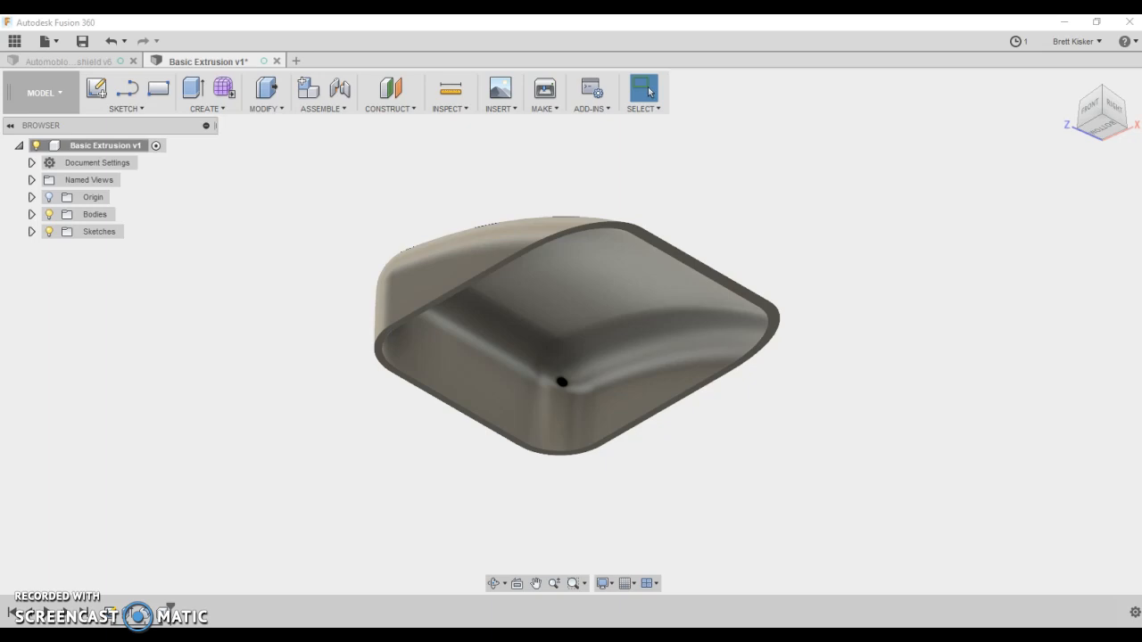
# Consult the section view in the Automoblox Part Dimensions PDF and construct a plane offset 0.67 in outward from the shell's open rim face
pyautogui.hotkey('alt', 'Tab')
pyautogui.scroll(1, 530, 258)
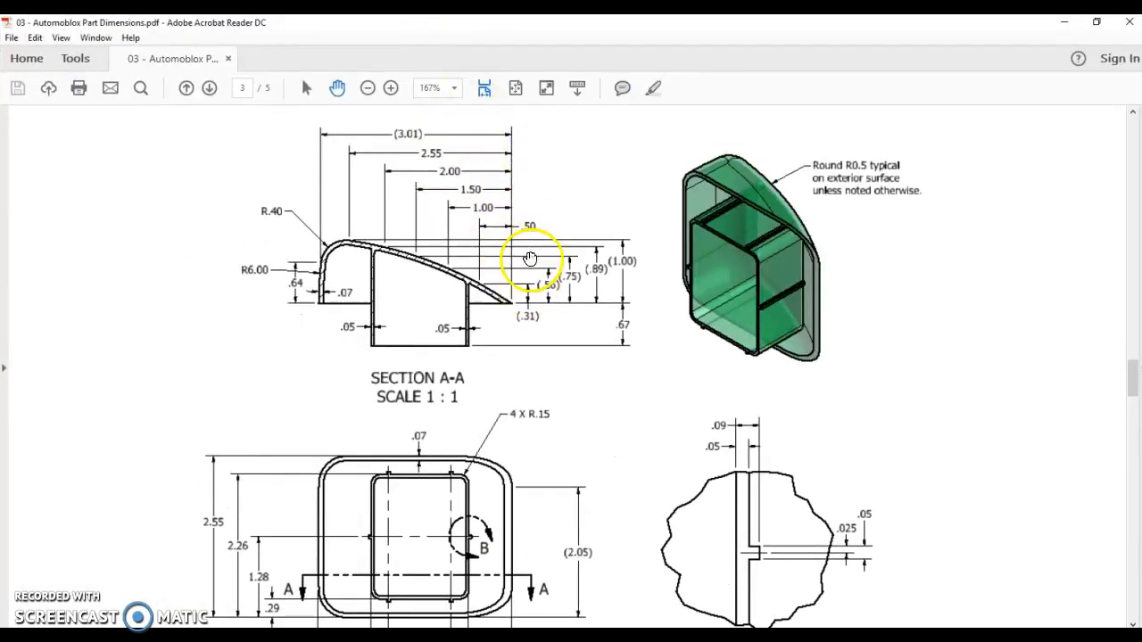
pyautogui.scroll(-1, 530, 258)
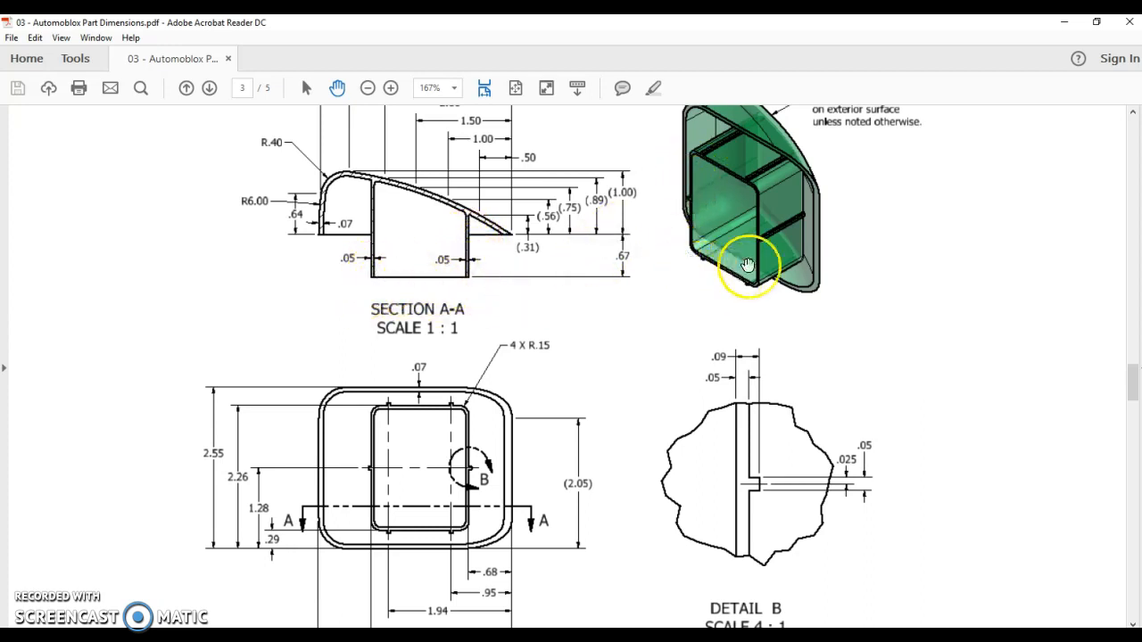
pyautogui.click(707, 128)
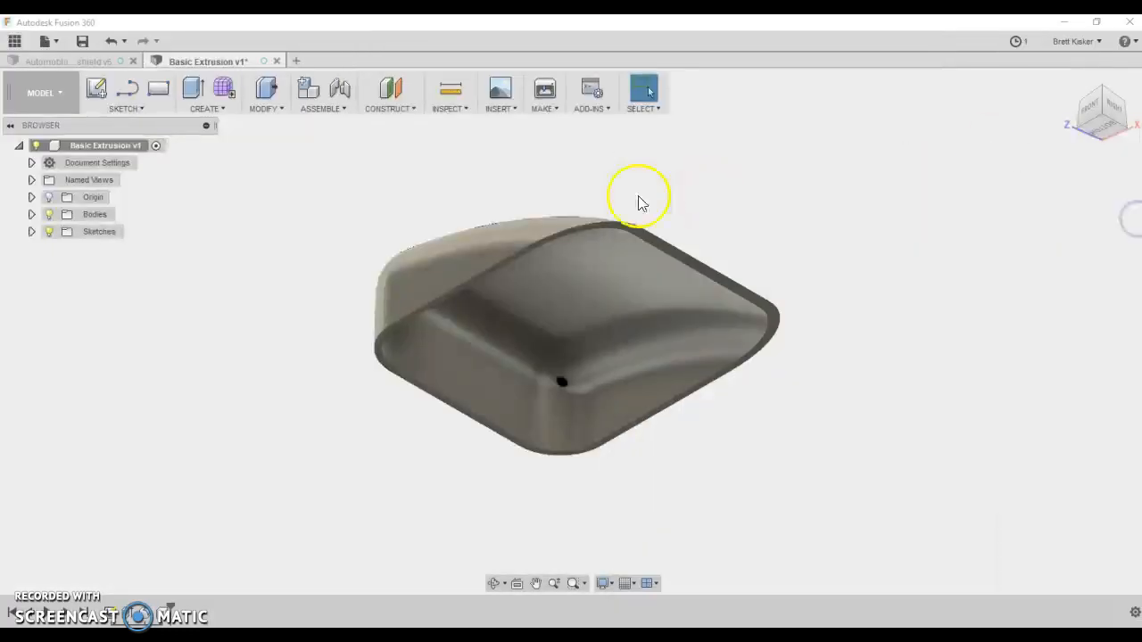
pyautogui.click(404, 109)
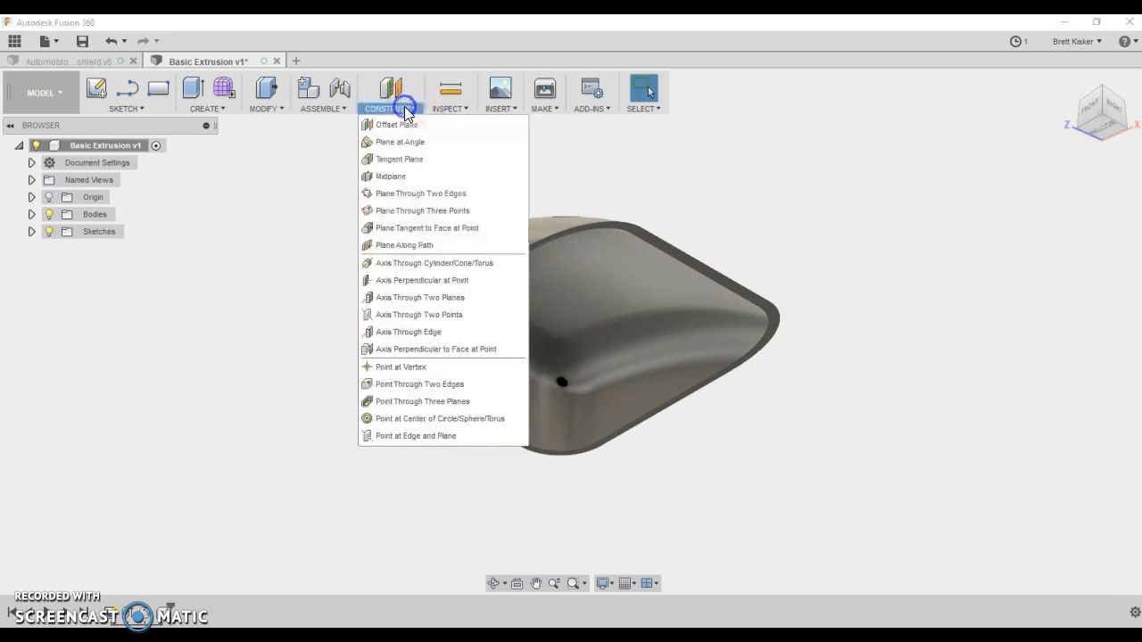
pyautogui.click(405, 126)
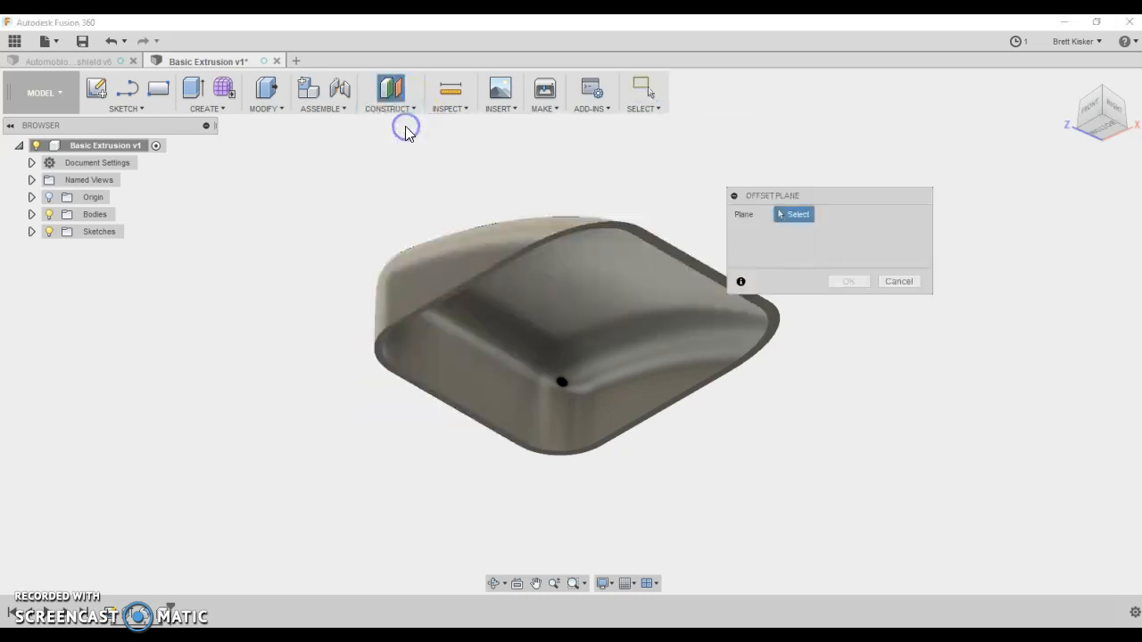
pyautogui.click(636, 225)
pyautogui.moveTo(637, 236); pyautogui.dragTo(657, 341)
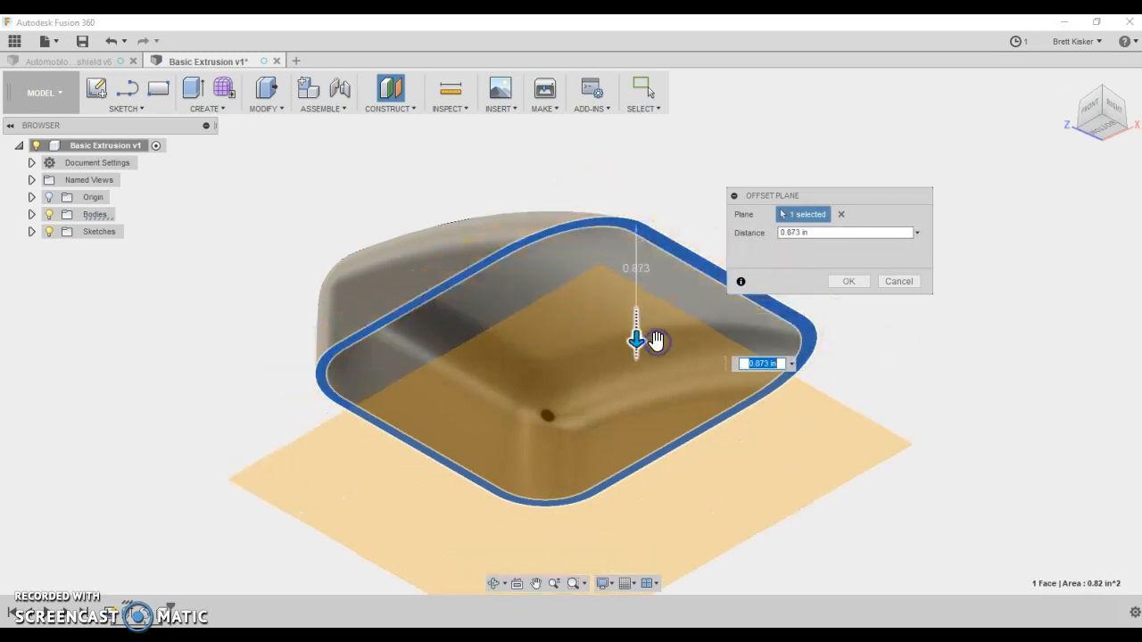
pyautogui.write('.67')
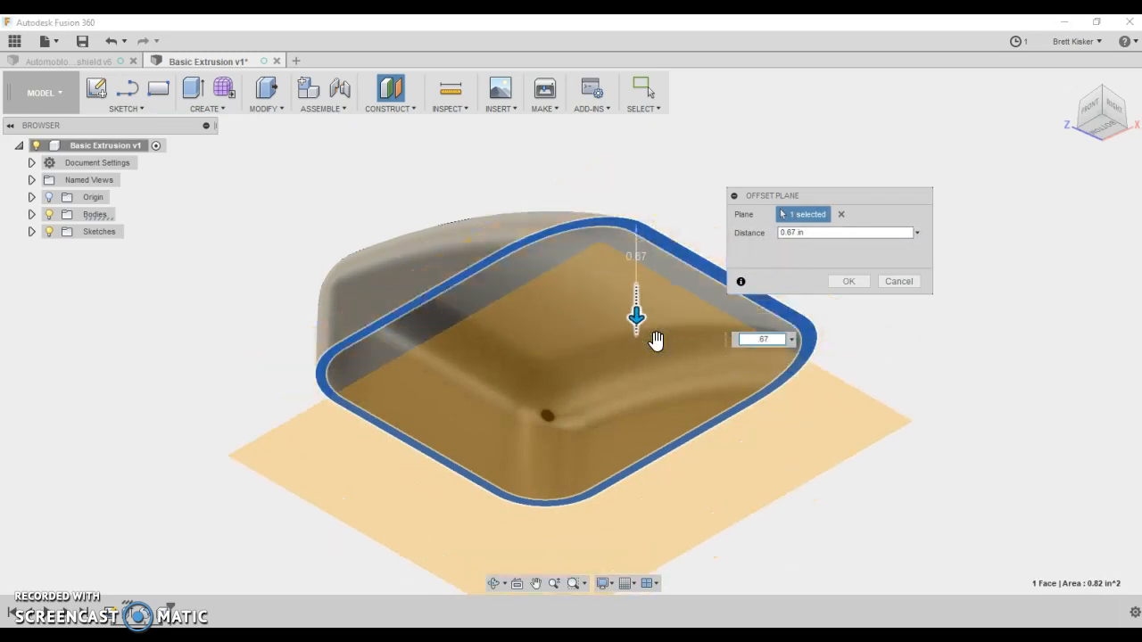
pyautogui.press('Return')
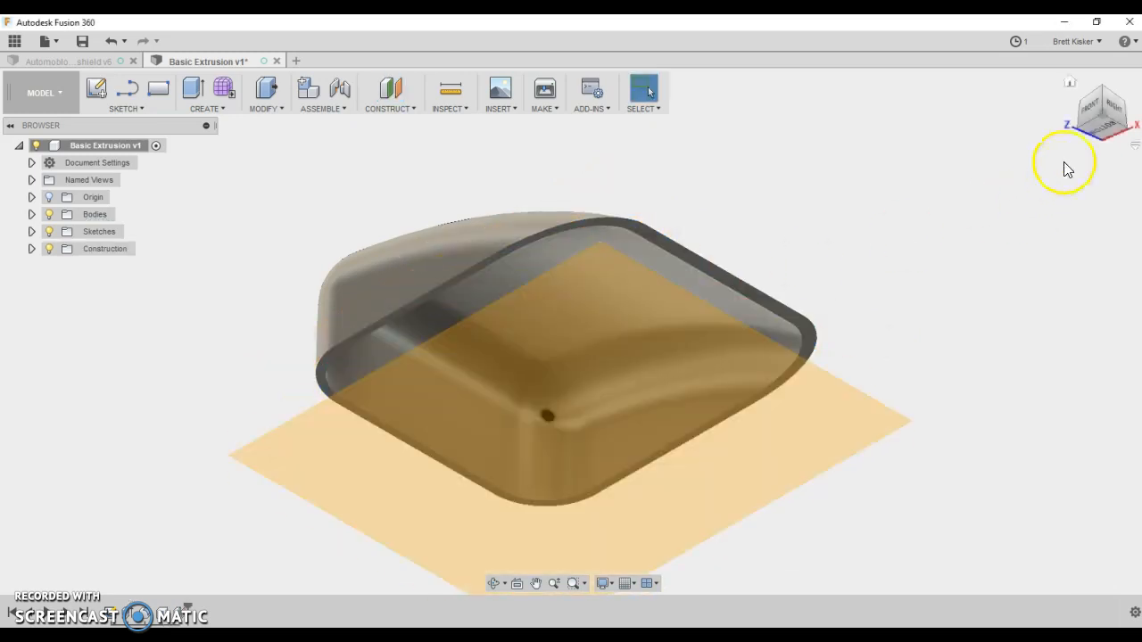
# Create a sketch on the offset plane, facing the open underside of the shell
pyautogui.click(1089, 106)
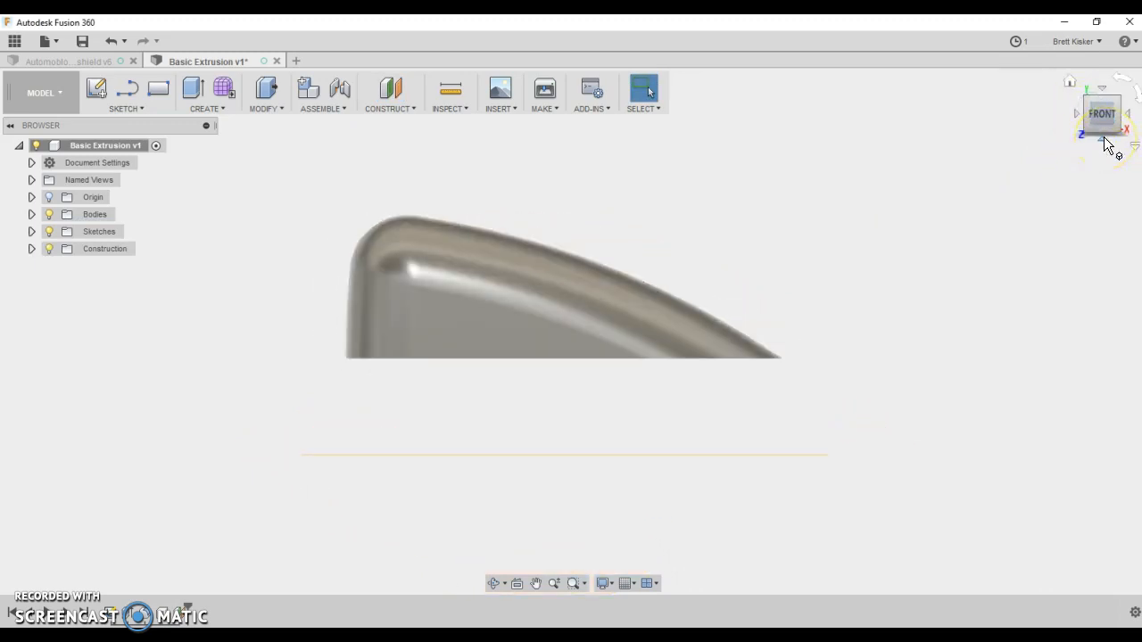
pyautogui.click(1105, 140)
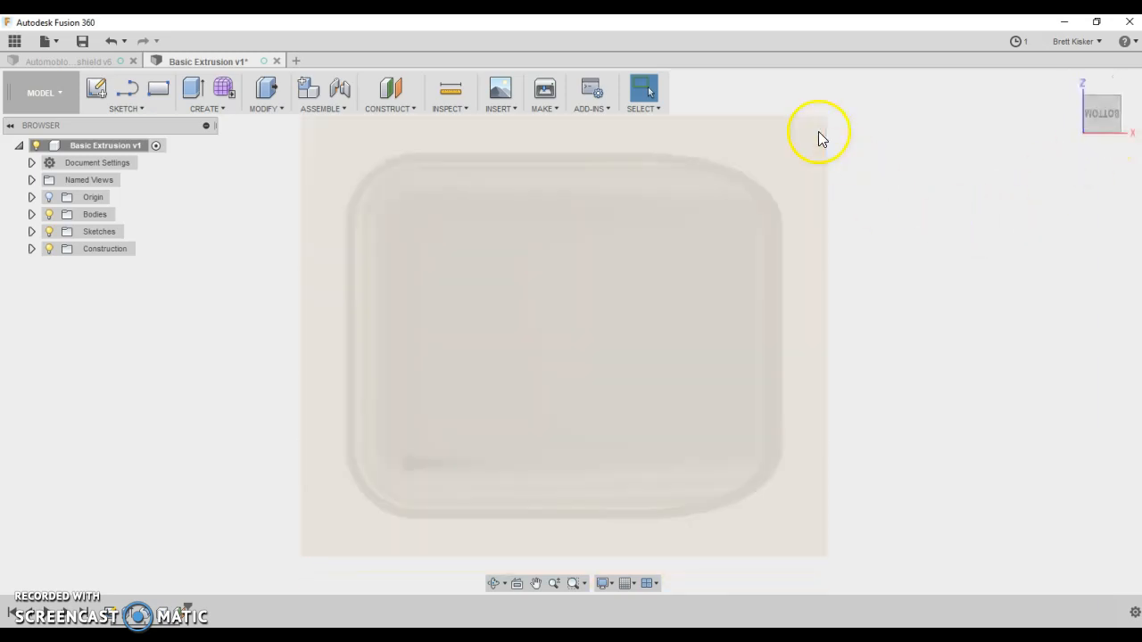
pyautogui.click(818, 132)
pyautogui.rightClick(818, 132)
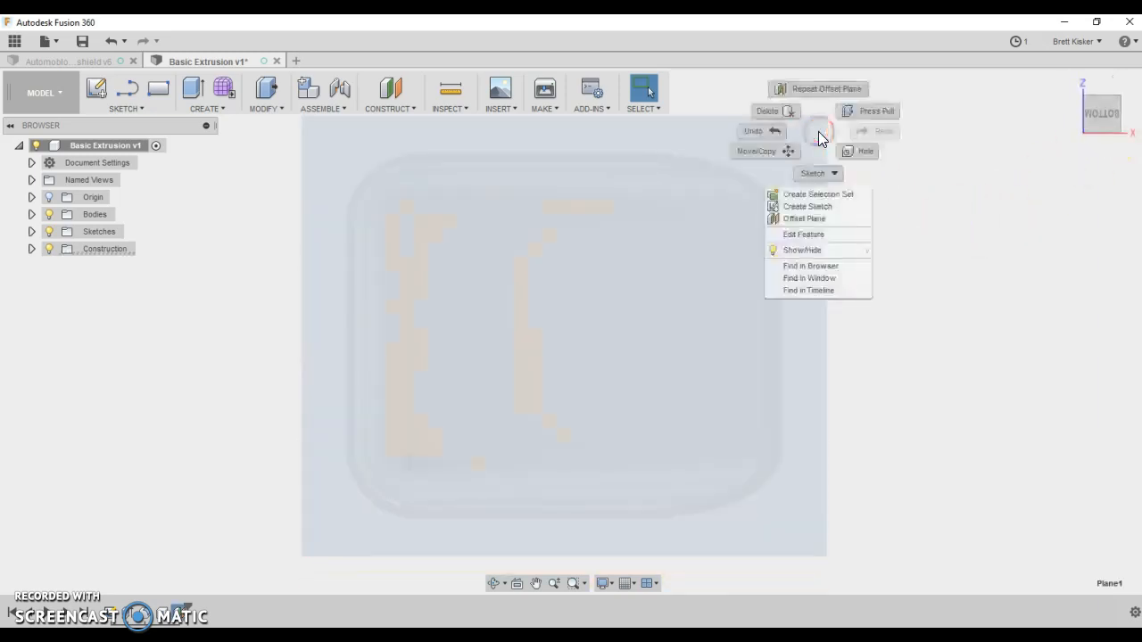
pyautogui.click(822, 207)
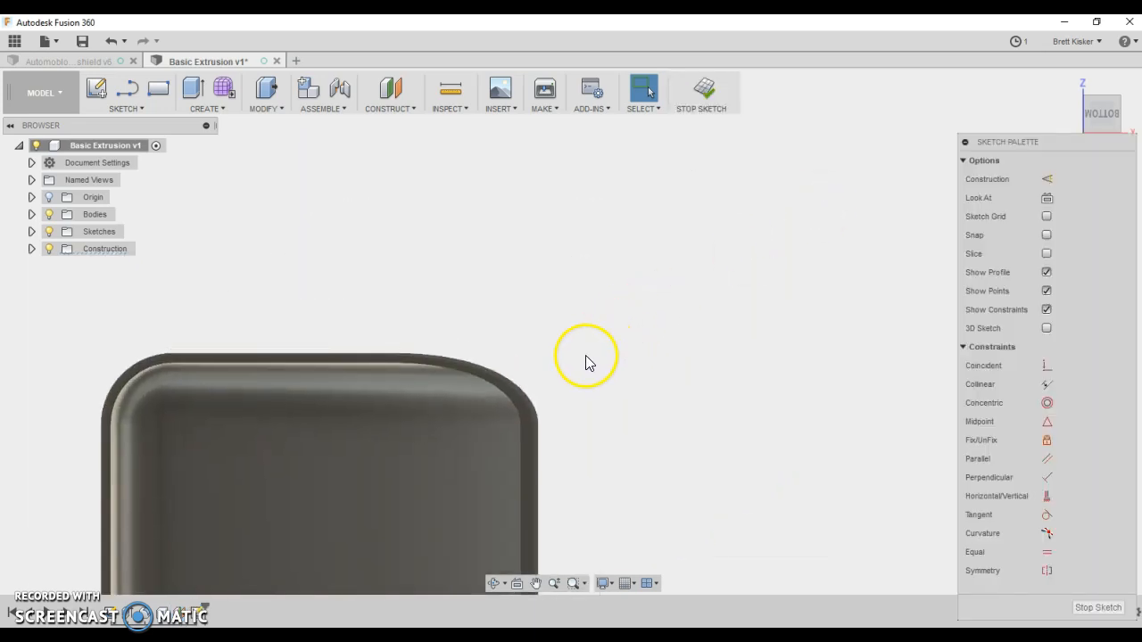
pyautogui.moveTo(584, 359)
pyautogui.mouseDown(button='middle')
pyautogui.moveTo(739, 161)
pyautogui.moveTo(784, 149)
pyautogui.mouseUp(button='middle')
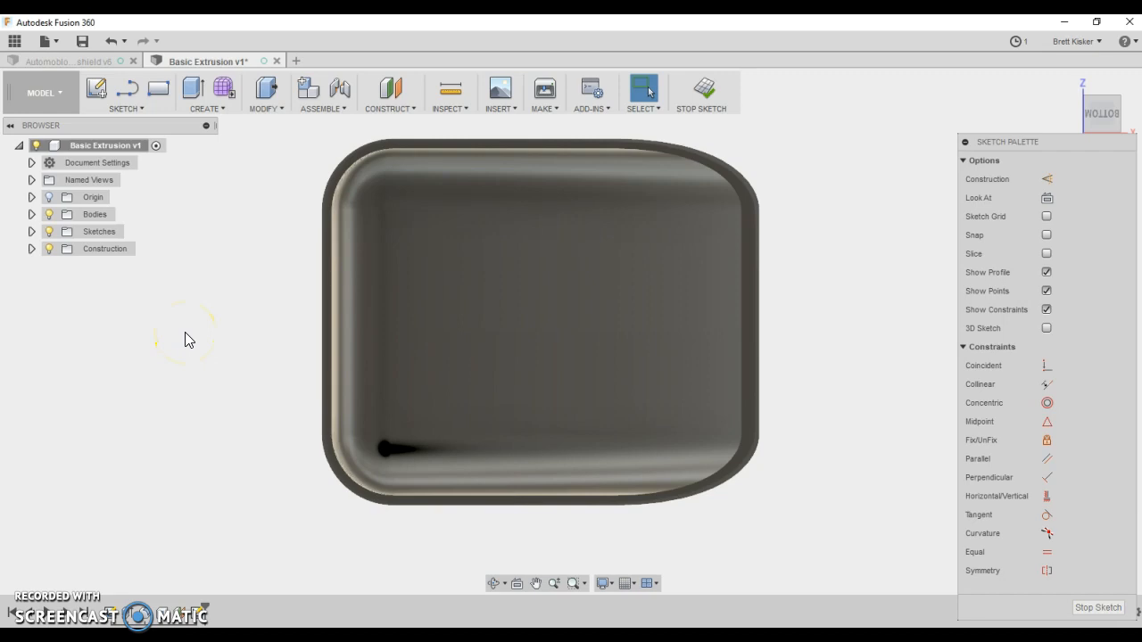
# Project the shell's rim face into the sketch to get its inner and outer outlines
pyautogui.press('p')
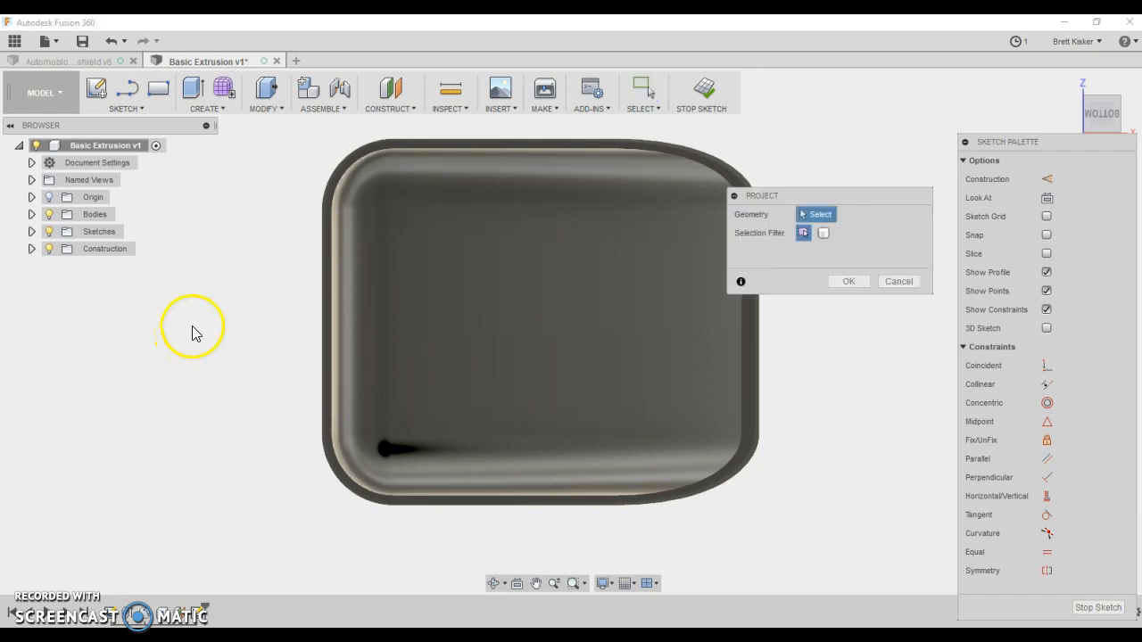
pyautogui.click(328, 304)
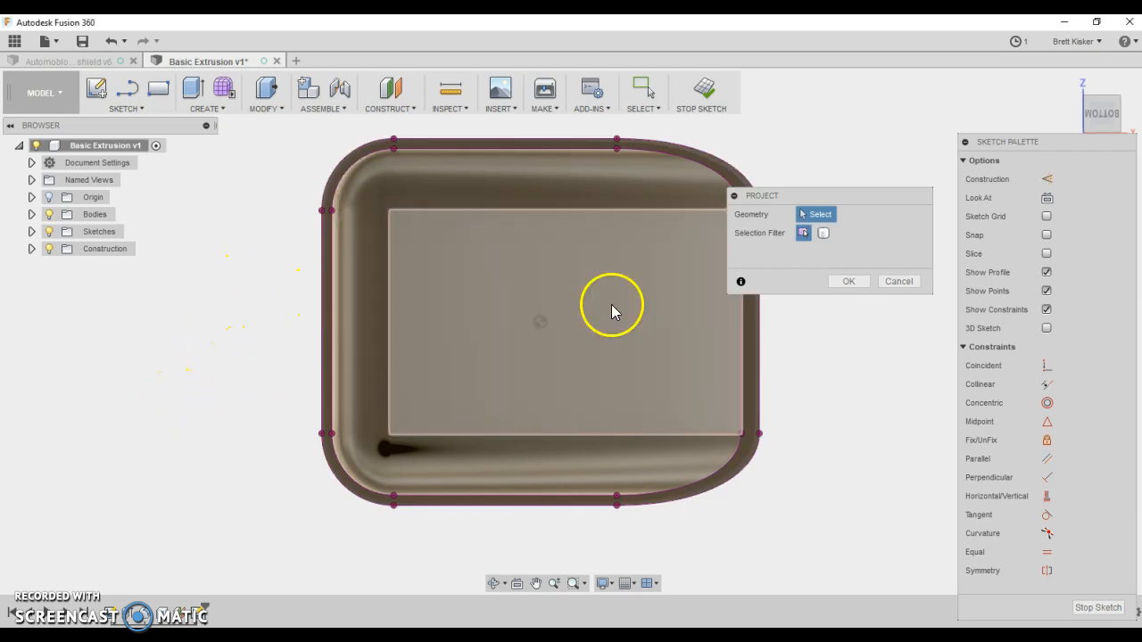
pyautogui.click(852, 282)
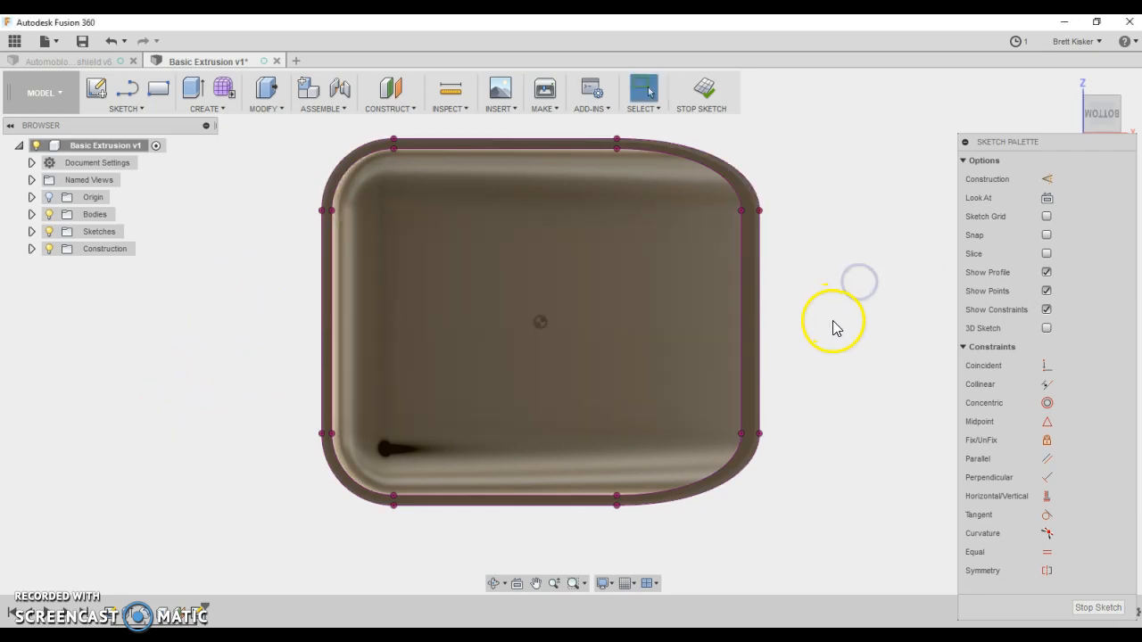
pyautogui.click(749, 346)
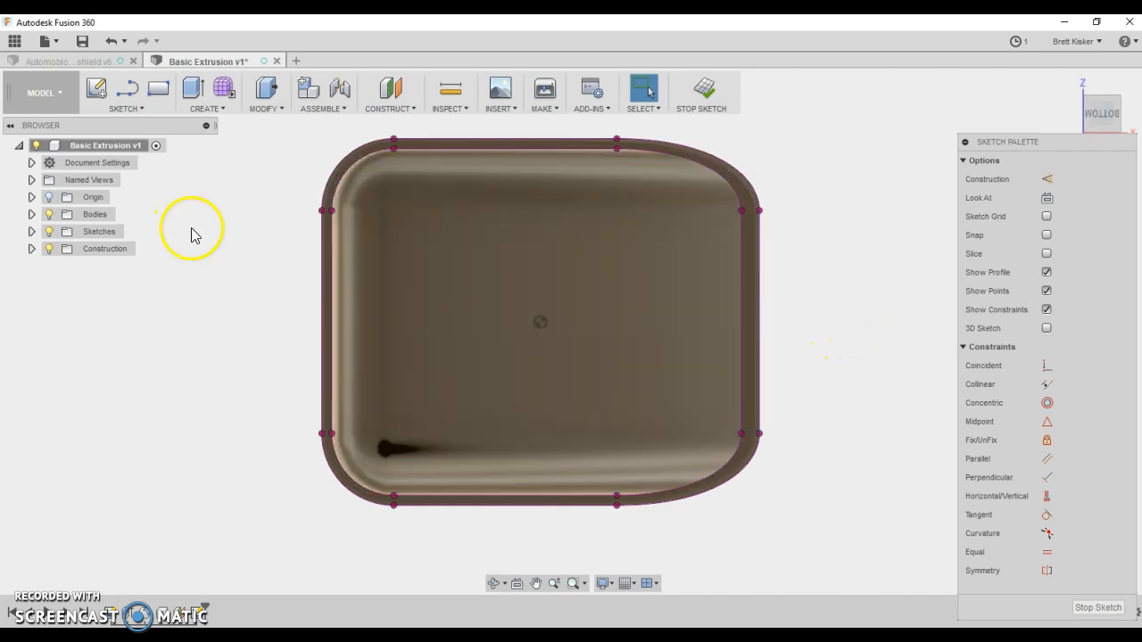
# Sketch a two-point rectangle about 1.01 in wide and 1.23 in high inside the projected rim outline
pyautogui.press('r')
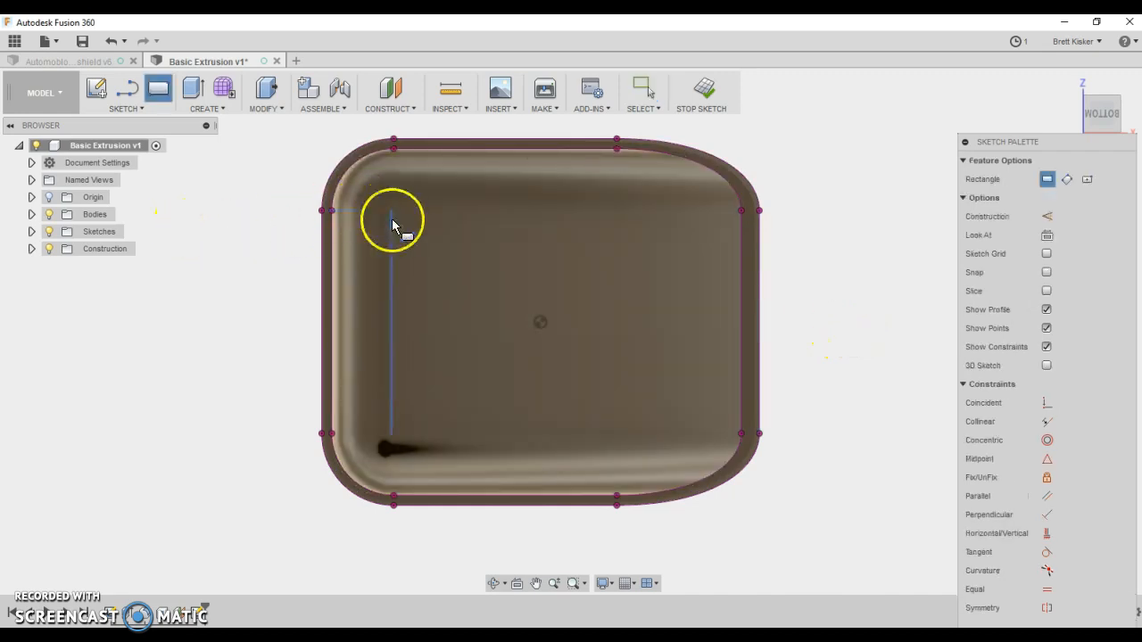
pyautogui.click(474, 229)
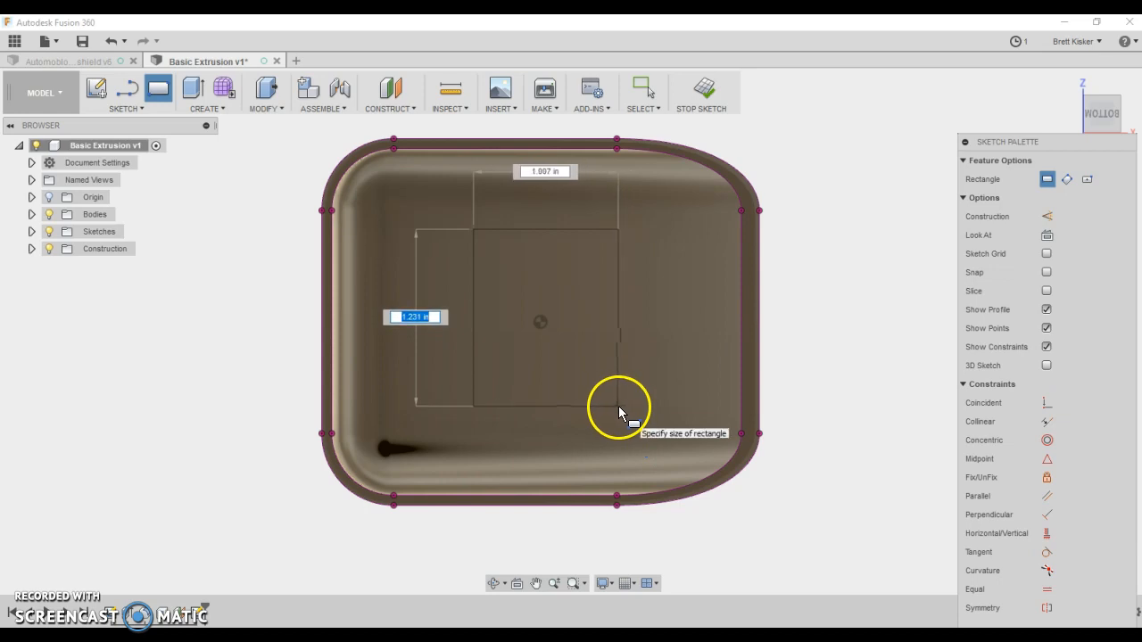
pyautogui.click(620, 410)
pyautogui.rightClick(621, 410)
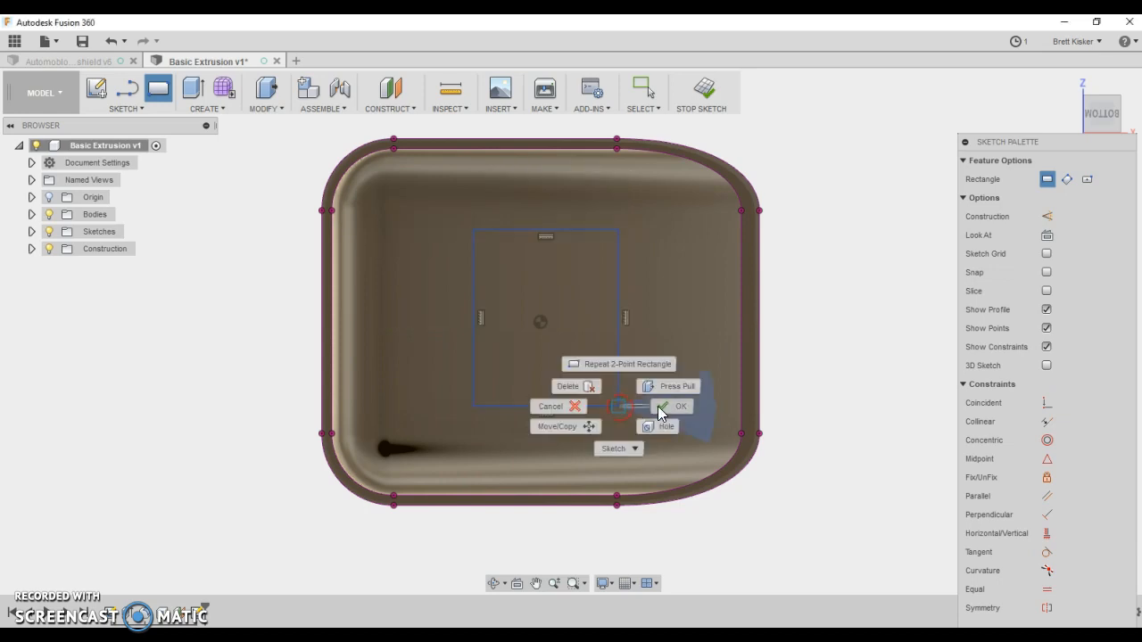
pyautogui.click(657, 402)
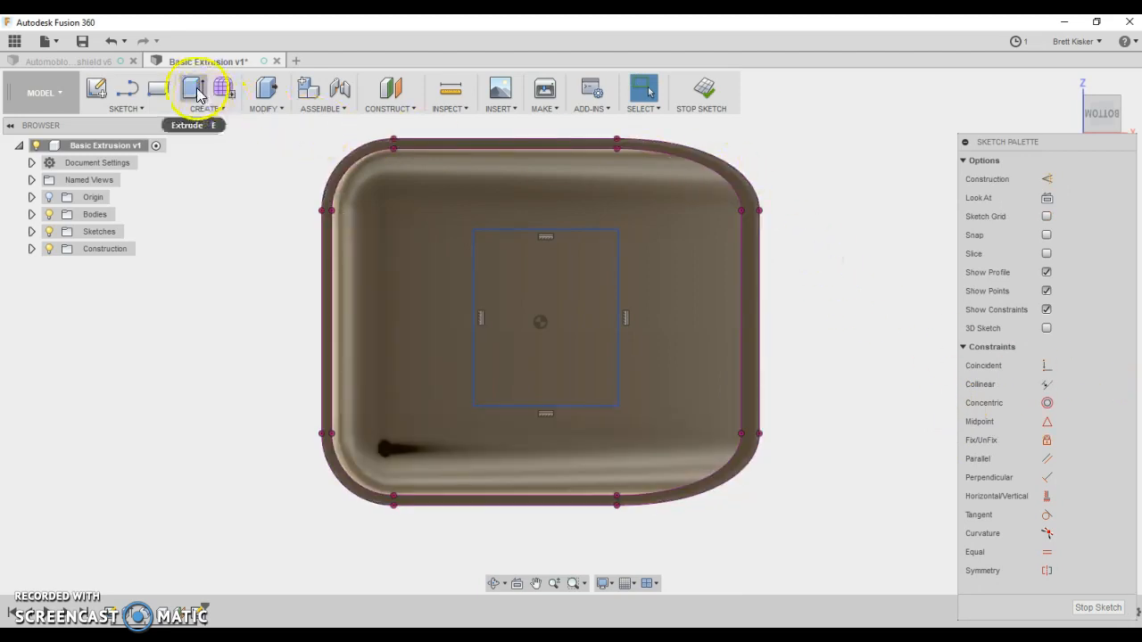
# Dimension the rectangle's sides per the PDF, 0.29 and 2.26 in from the lower outer edge, 0.68 and 2.22 in from the right, and finish the sketch
pyautogui.press('d')
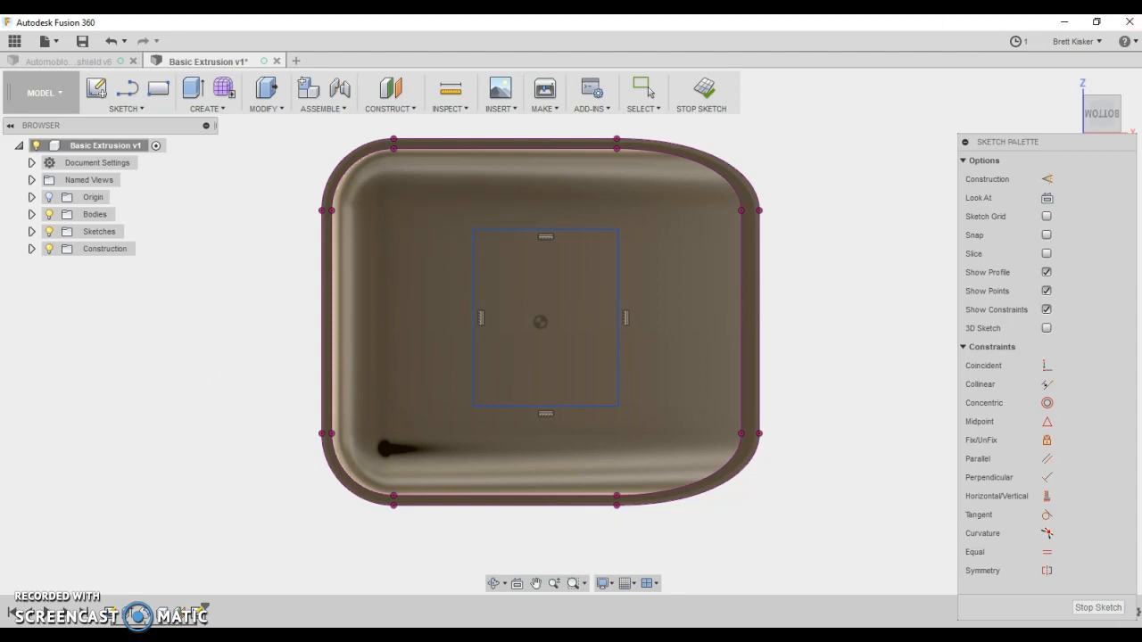
pyautogui.hotkey('alt', 'Tab')
pyautogui.doubleClick(651, 28)
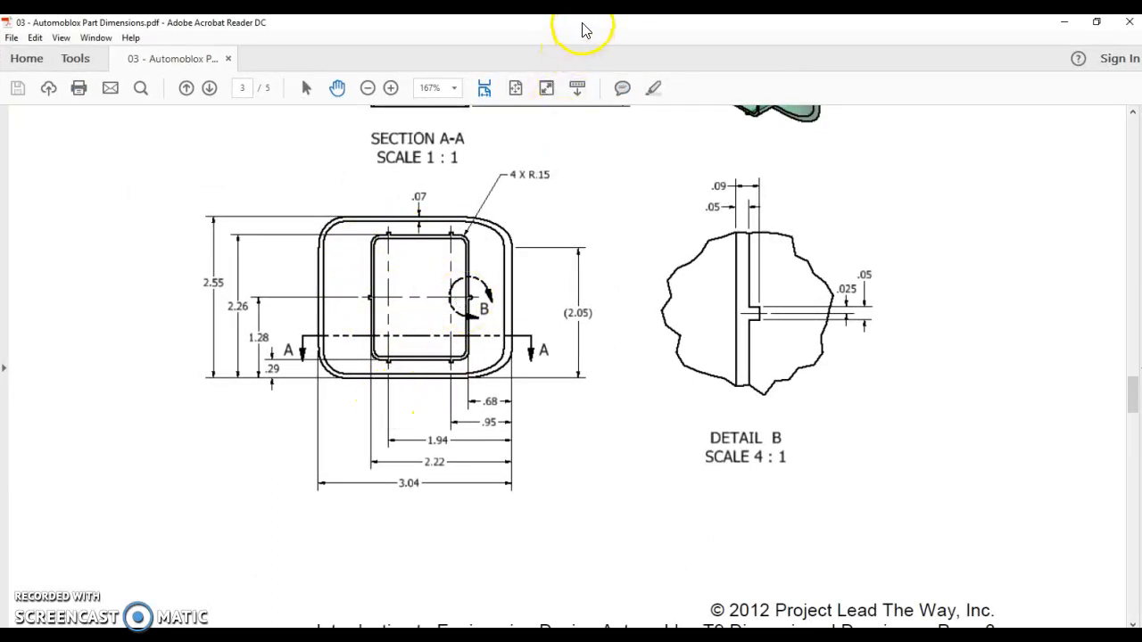
pyautogui.hotkey('alt', 'Tab')
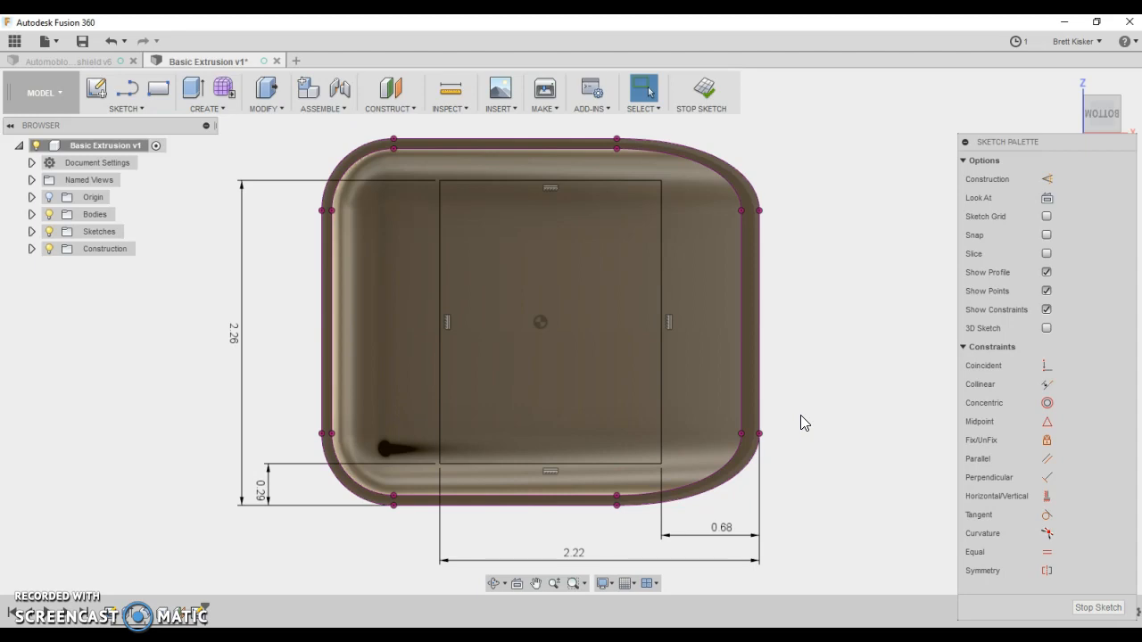
pyautogui.click(705, 89)
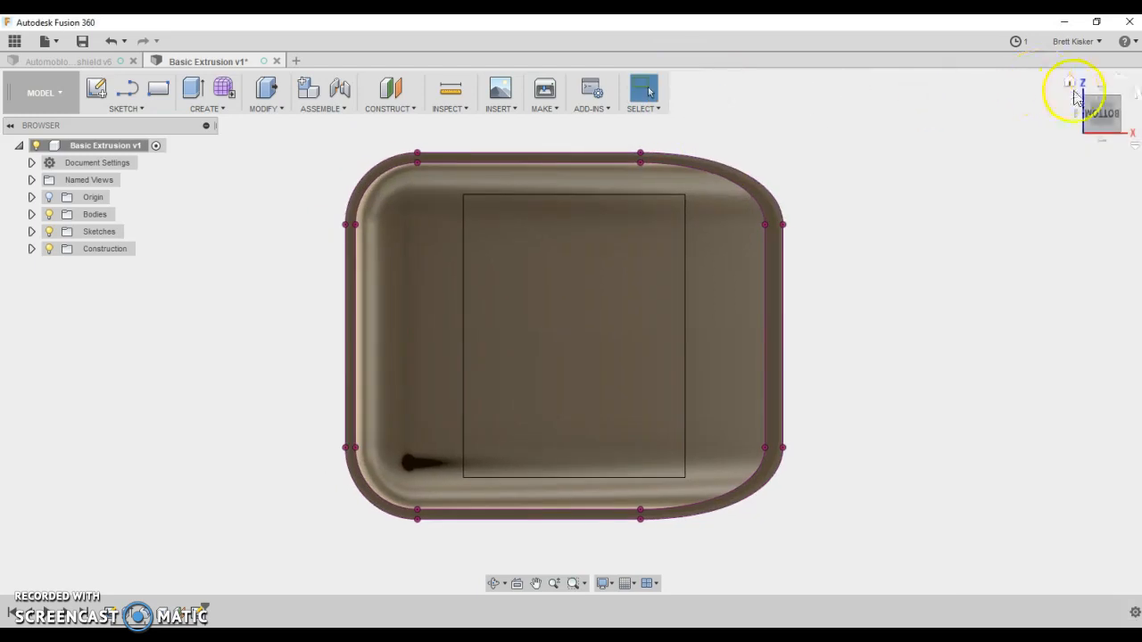
# Extrude the rectangle profile into the shell with the To Object extent, ending at the curved inner face, using the Join operation
pyautogui.click(1083, 100)
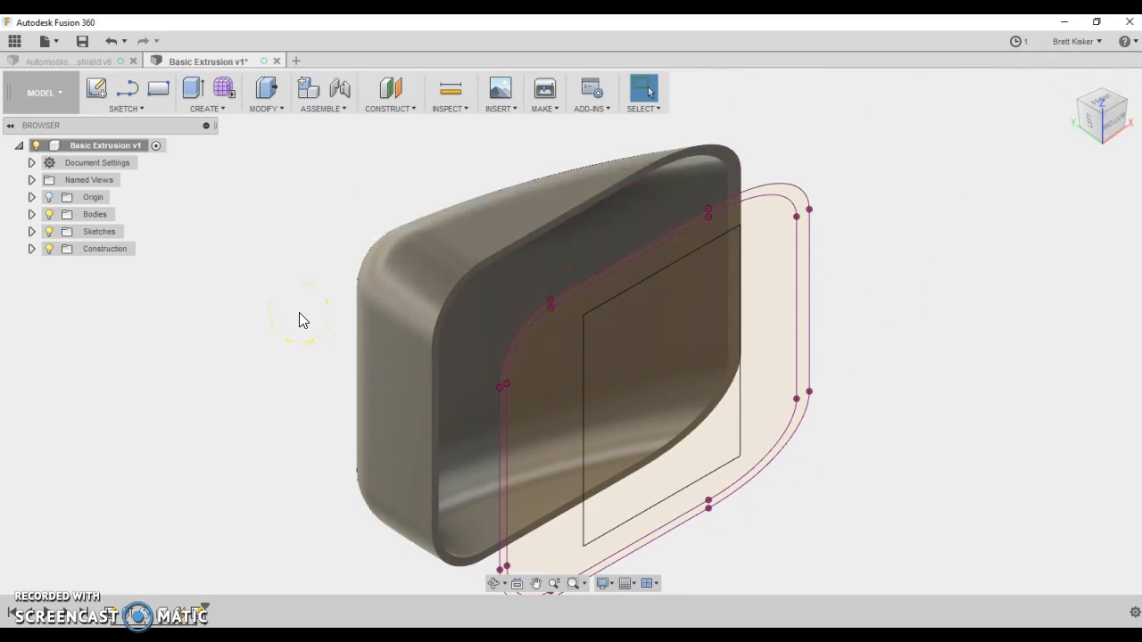
pyautogui.press('e')
pyautogui.click(637, 416)
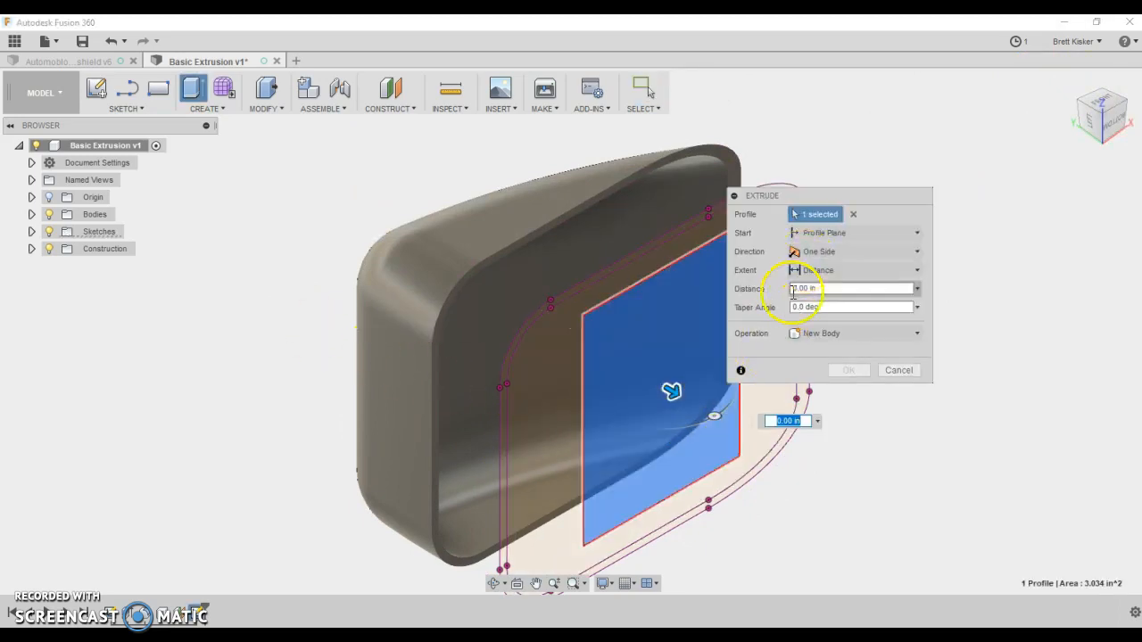
pyautogui.moveTo(664, 387); pyautogui.dragTo(505, 284)
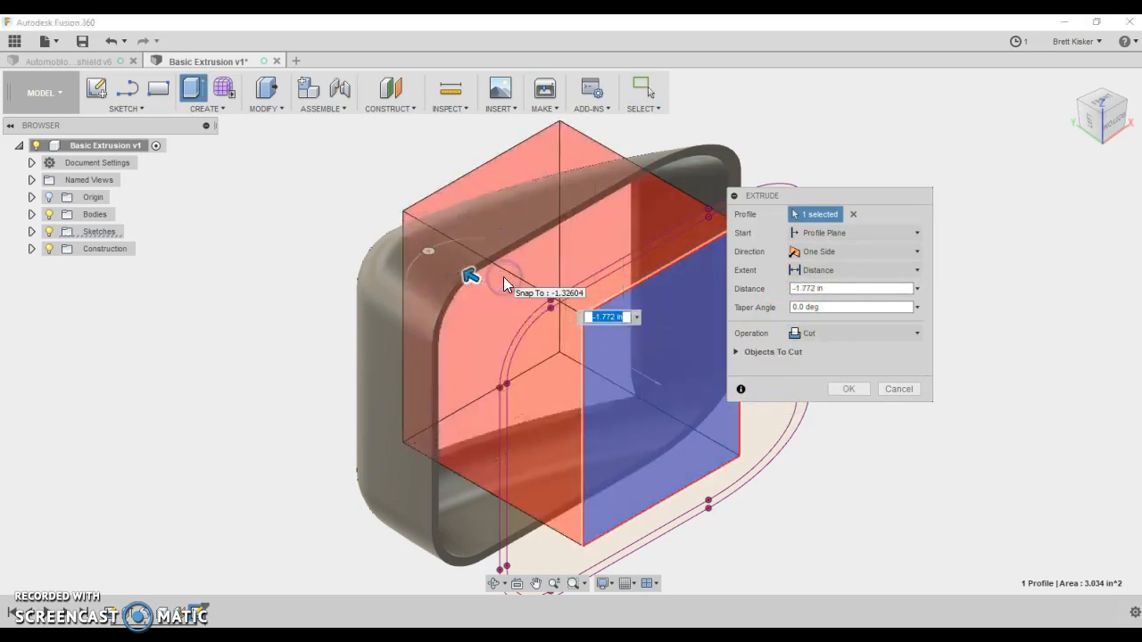
pyautogui.click(813, 336)
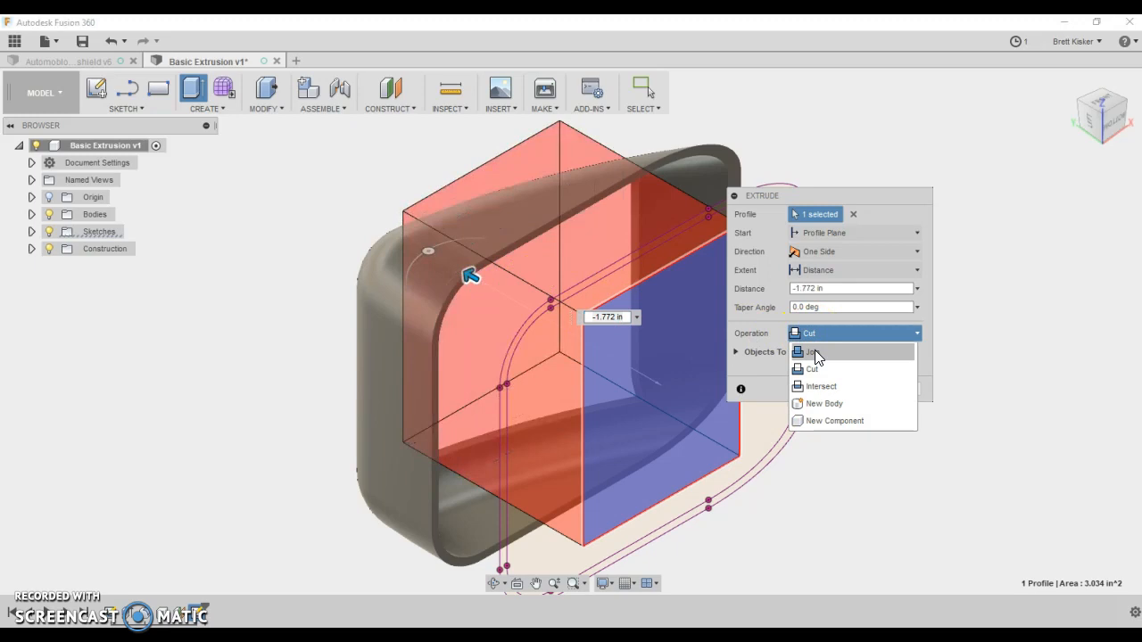
pyautogui.click(816, 352)
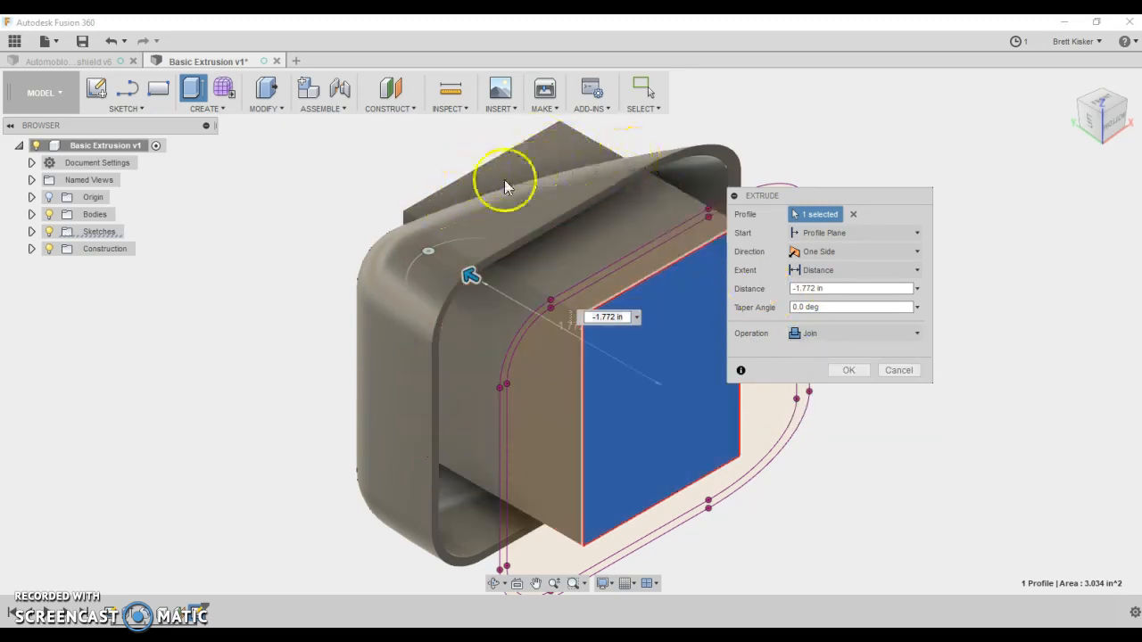
pyautogui.click(819, 272)
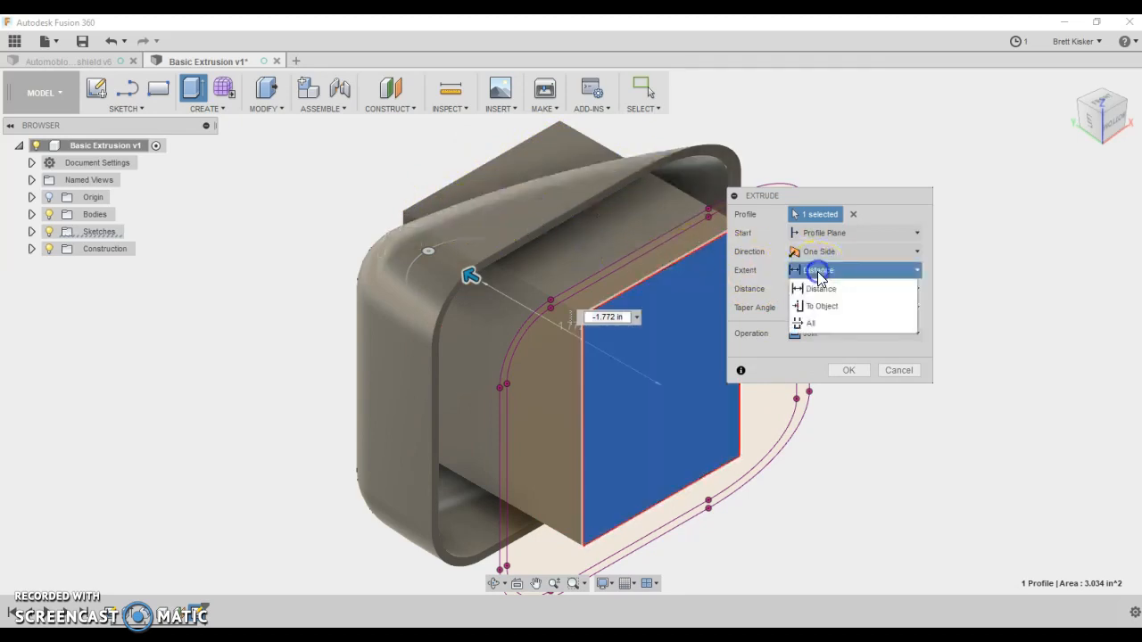
pyautogui.click(826, 307)
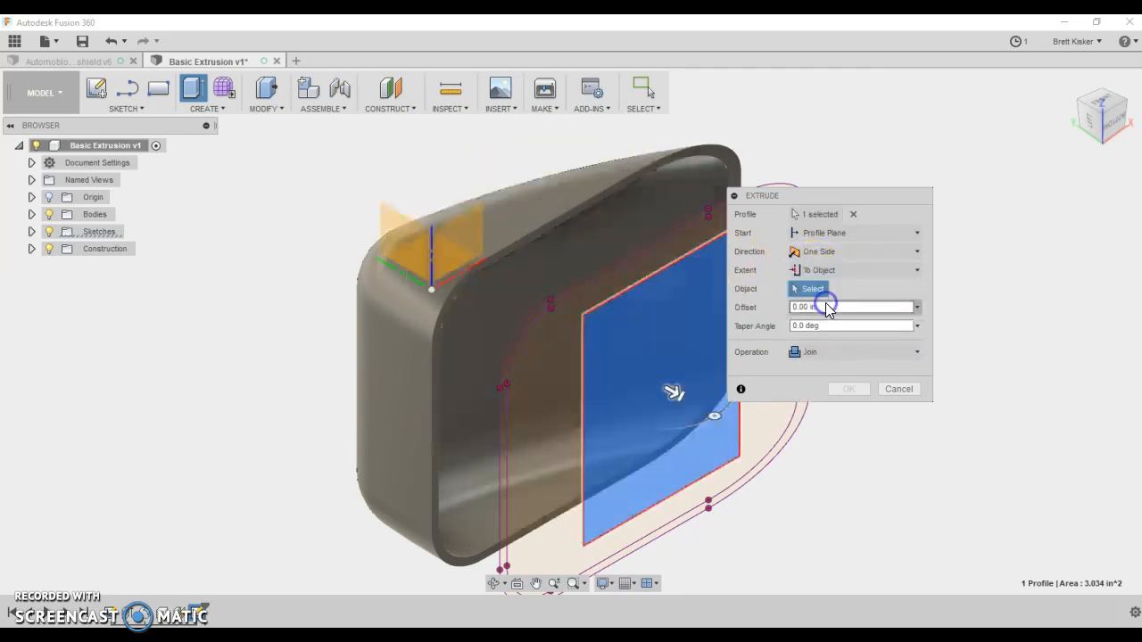
pyautogui.click(654, 222)
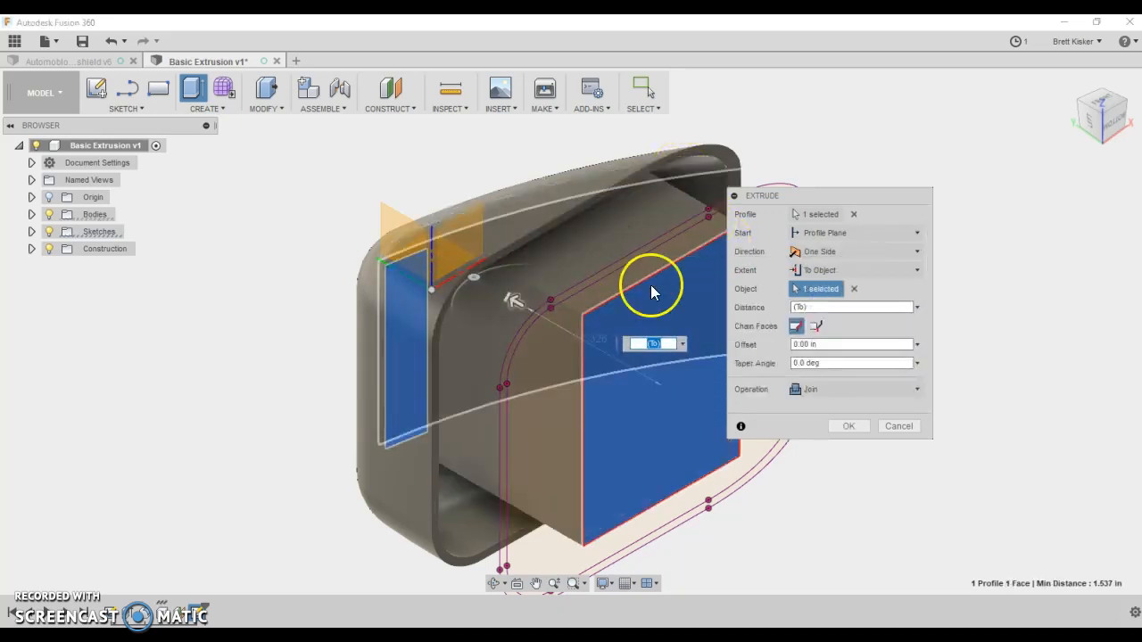
pyautogui.click(844, 427)
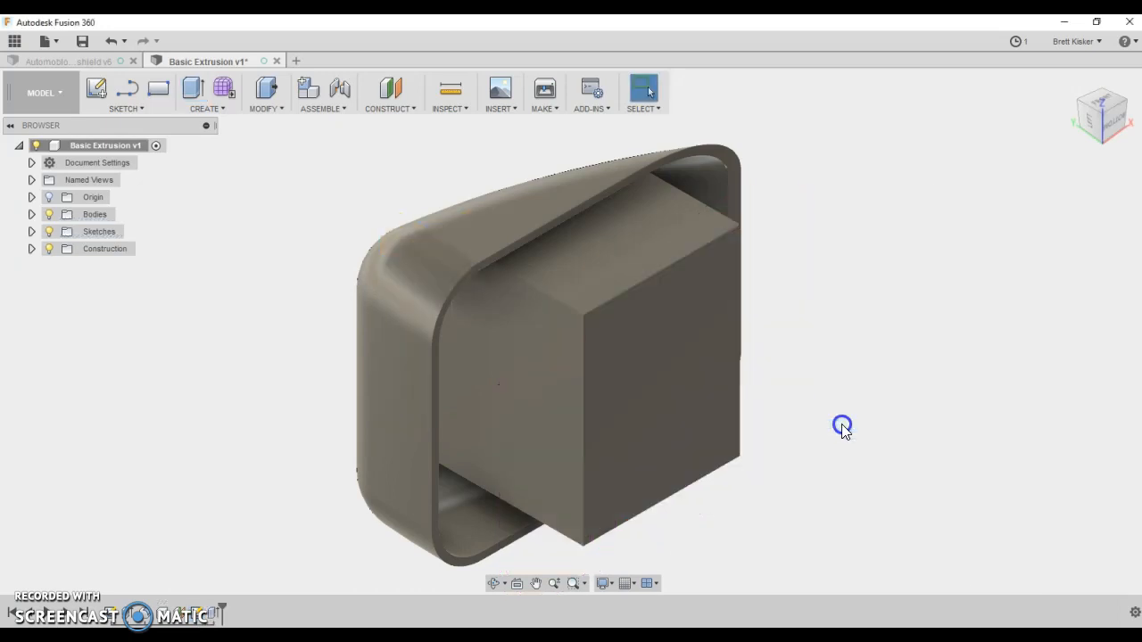
pyautogui.click(1068, 86)
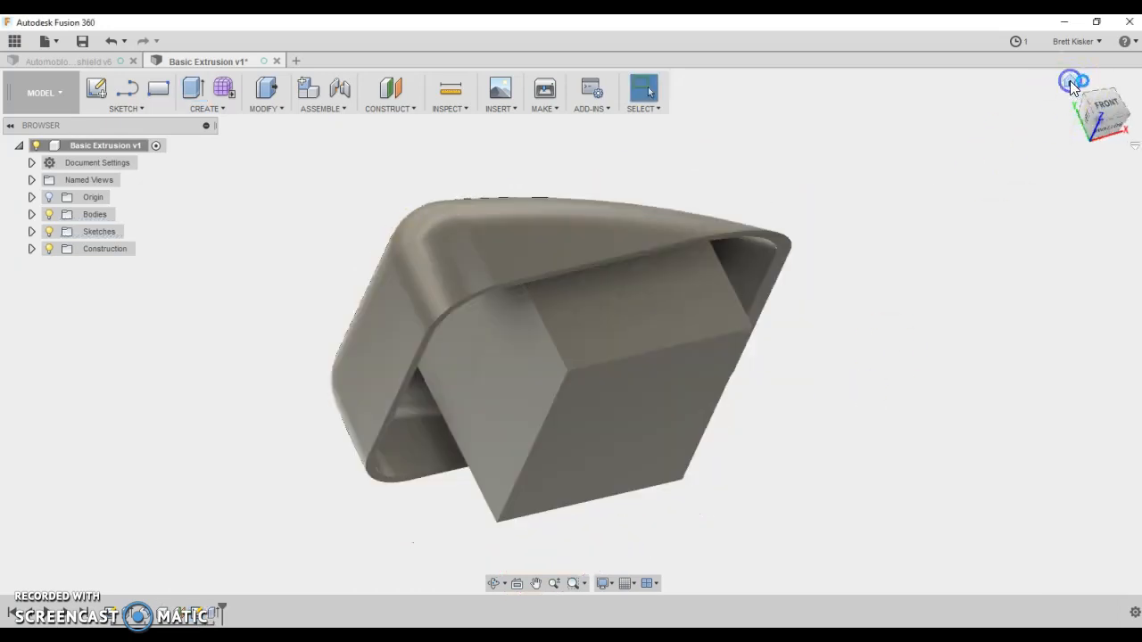
# Inspect the joined block inside the shell from below and check its corner radius and wall thickness in the PDF drawing in Acrobat Reader
pyautogui.click(1103, 147)
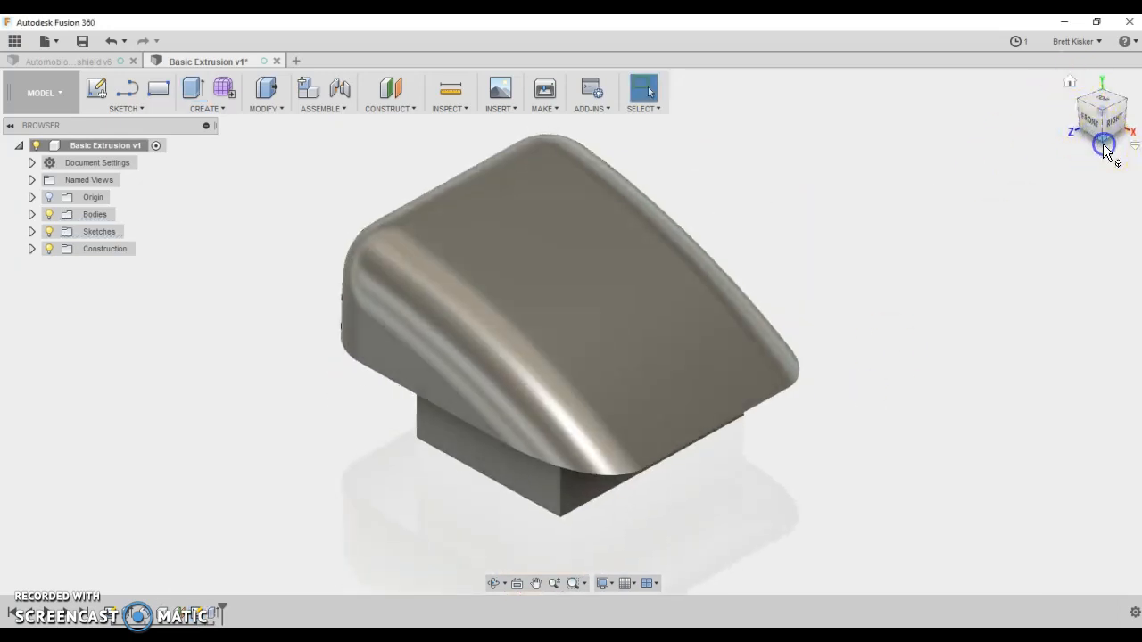
pyautogui.click(1091, 128)
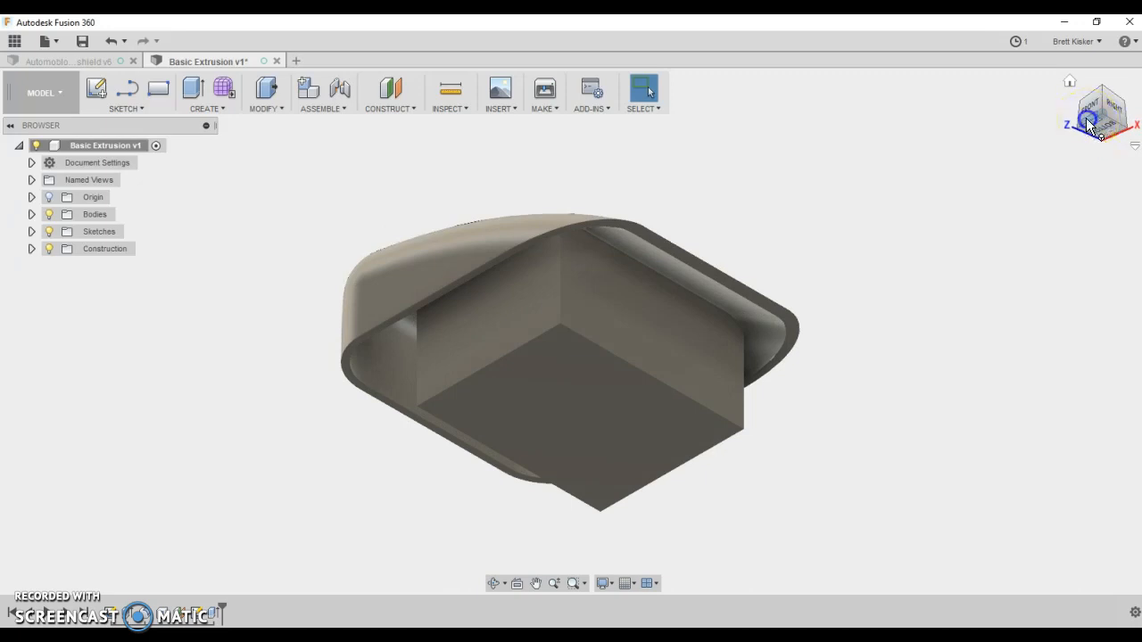
pyautogui.click(1083, 116)
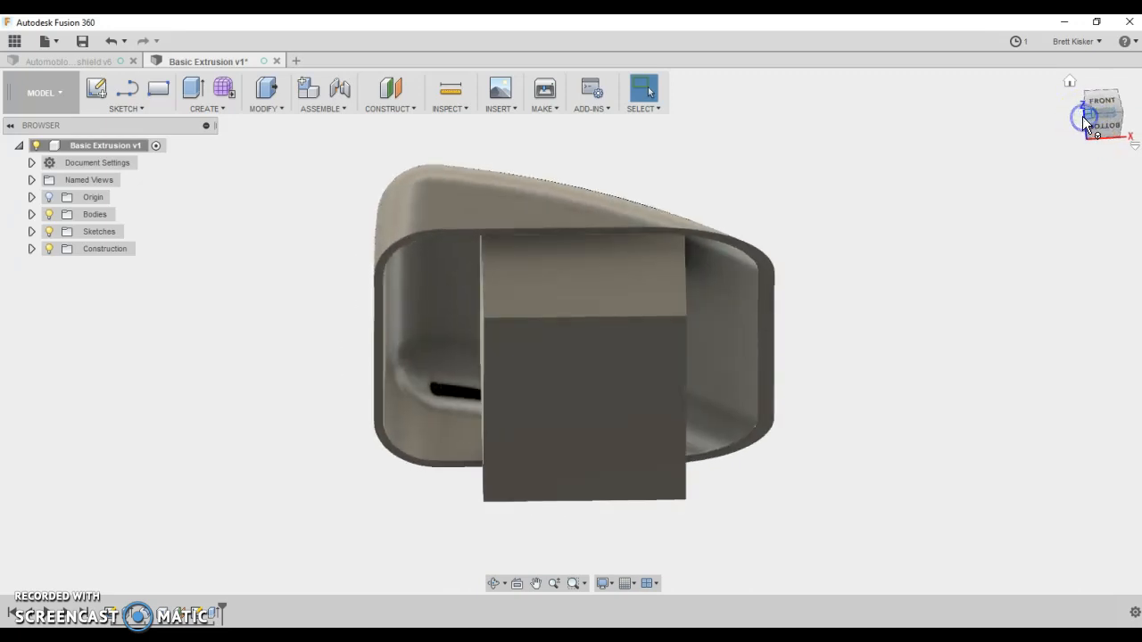
pyautogui.keyDown('shift'); pyautogui.moveTo(592, 327); pyautogui.dragTo(485, 268, button='middle'); pyautogui.keyUp('shift')
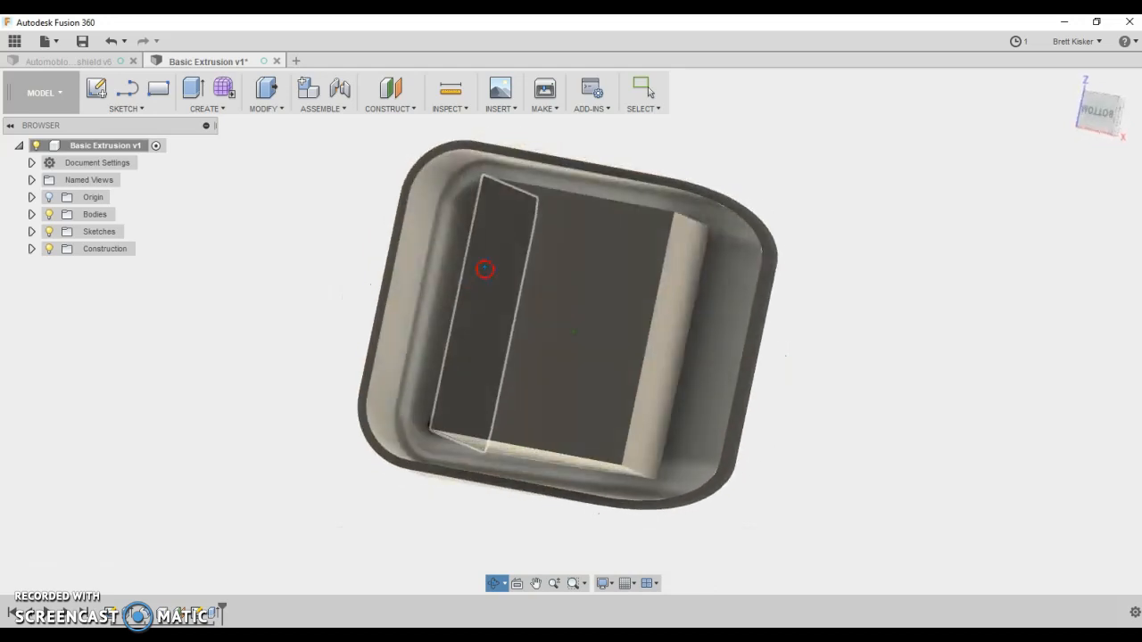
pyautogui.click(649, 91)
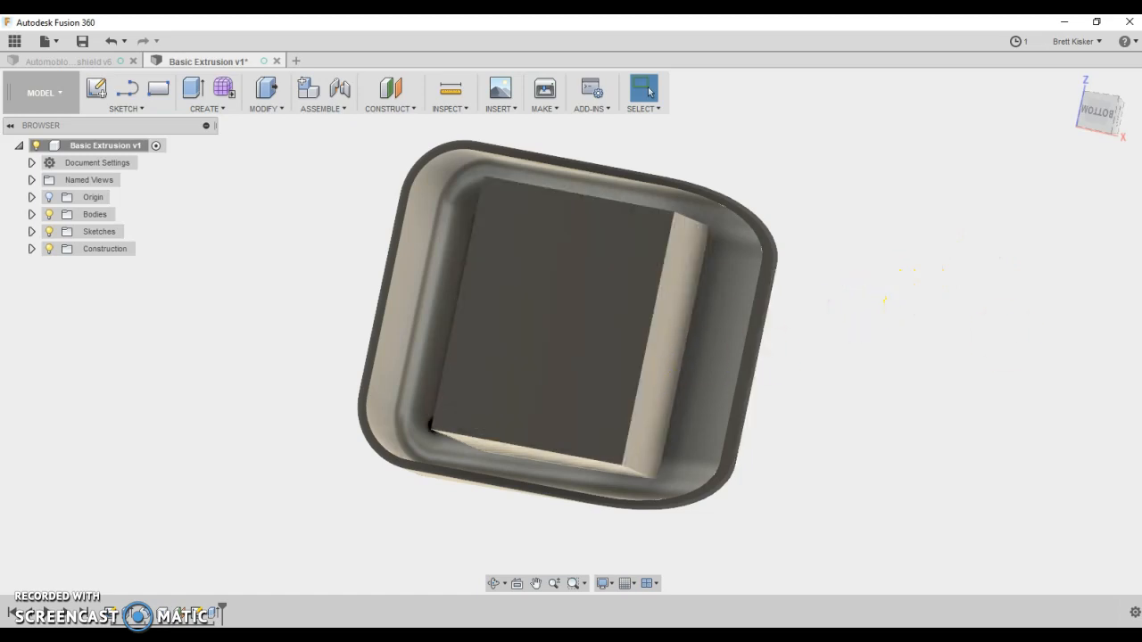
pyautogui.moveTo(1141, 259); pyautogui.dragTo(807, 16)
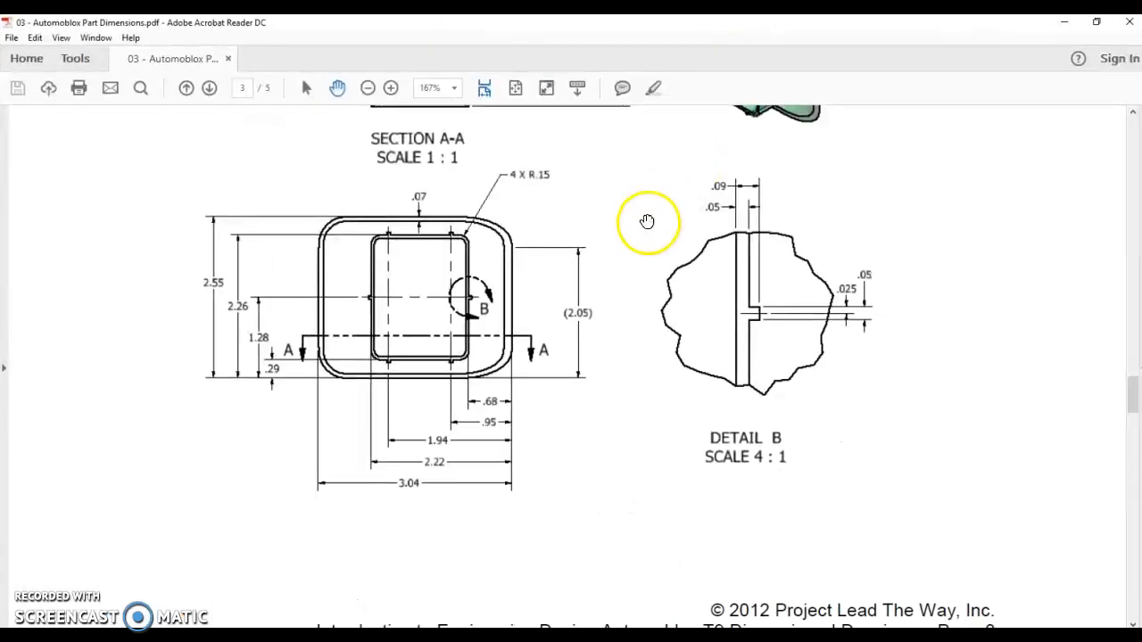
pyautogui.scroll(3, 659, 224)
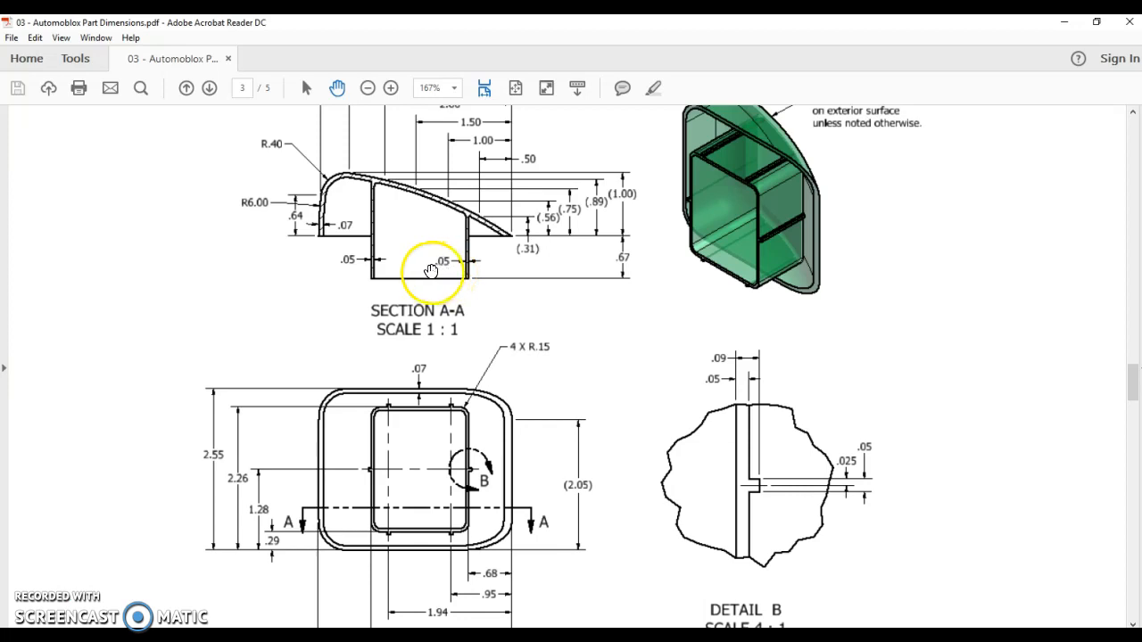
pyautogui.hotkey('alt', 'Tab')
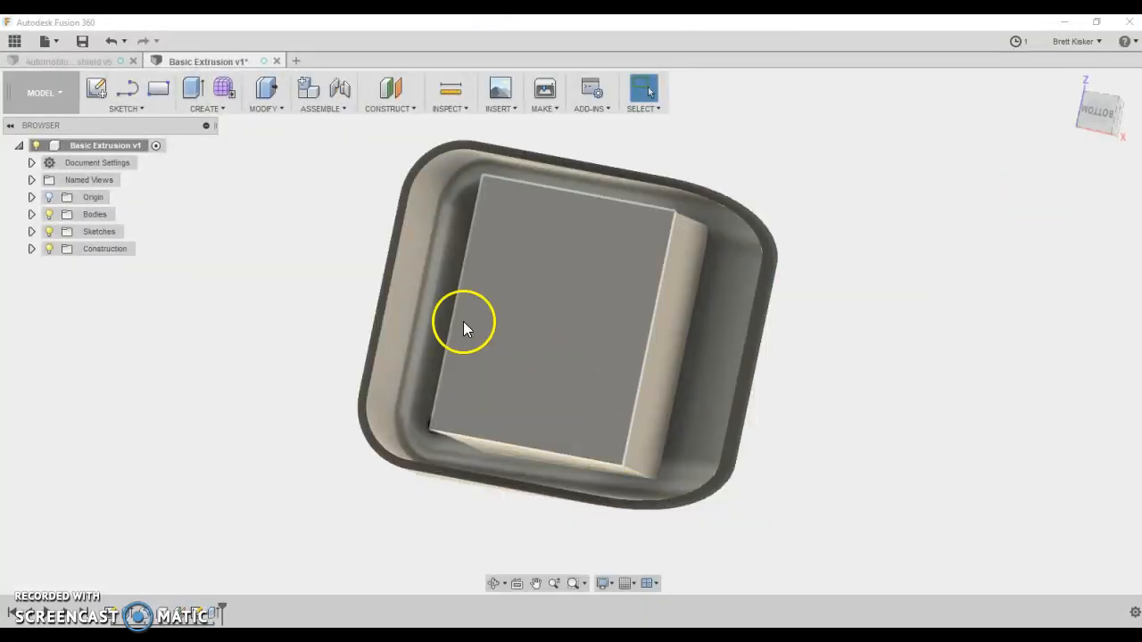
# Fillet the four corner edges of the inner rectangular block with a constant radius of 0.15 in
pyautogui.keyDown('shift'); pyautogui.moveTo(332, 355); pyautogui.dragTo(354, 361, button='middle'); pyautogui.keyUp('shift')
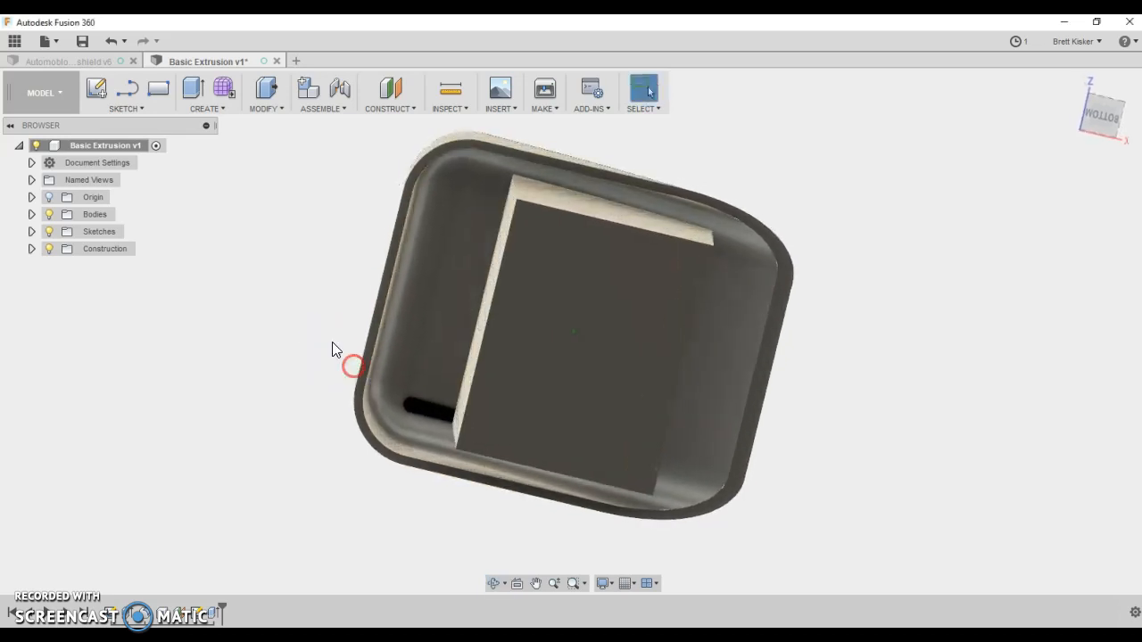
pyautogui.press('f')
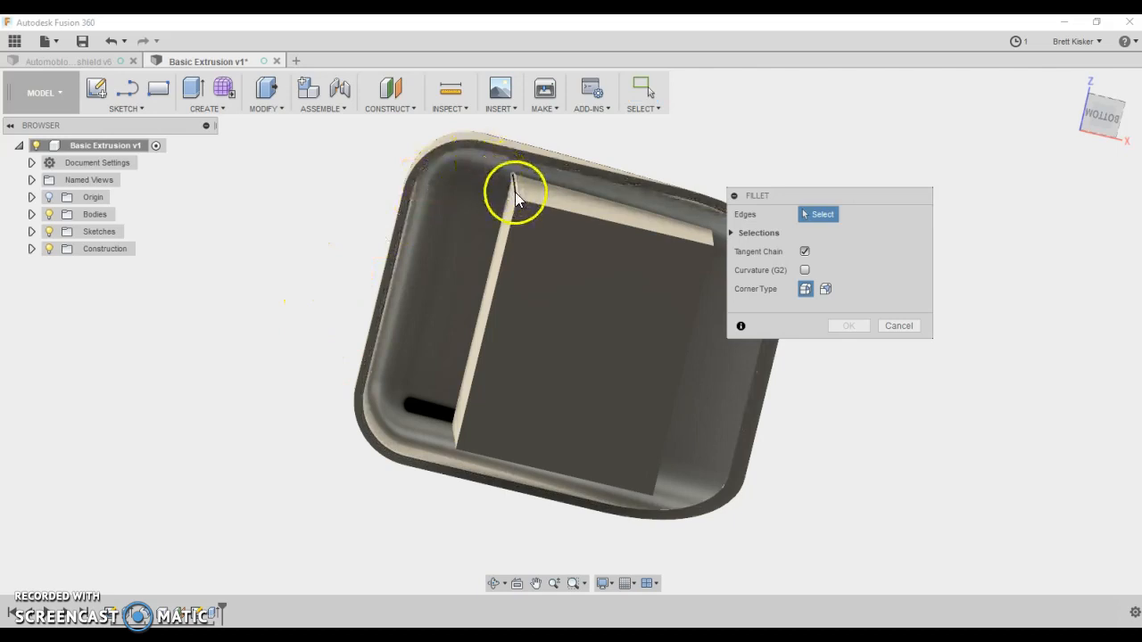
pyautogui.click(514, 190)
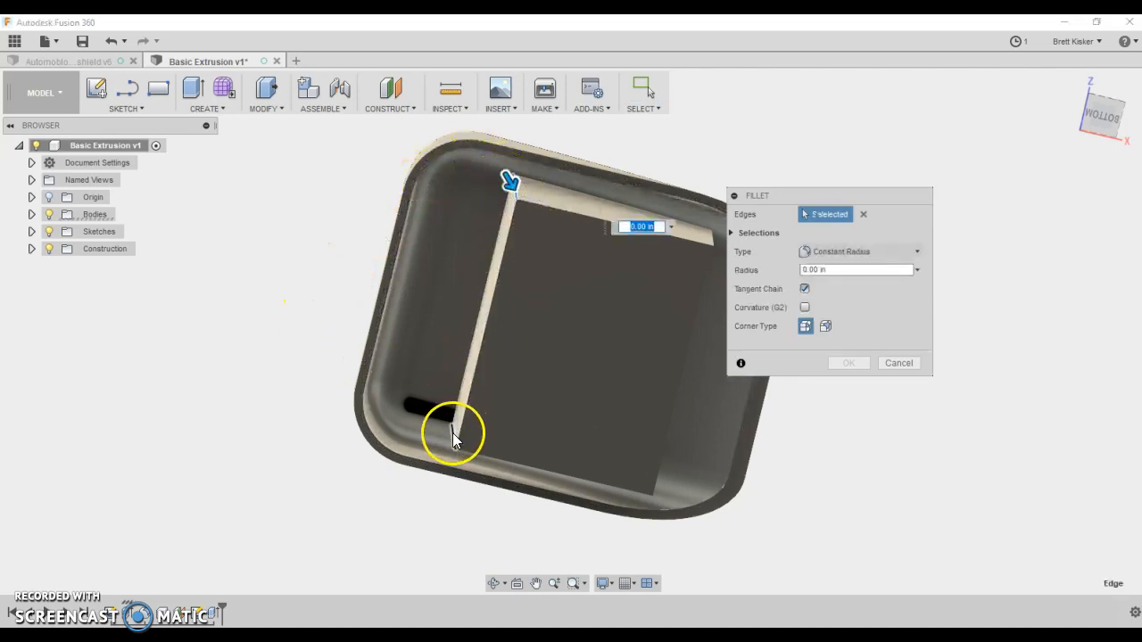
pyautogui.click(453, 437)
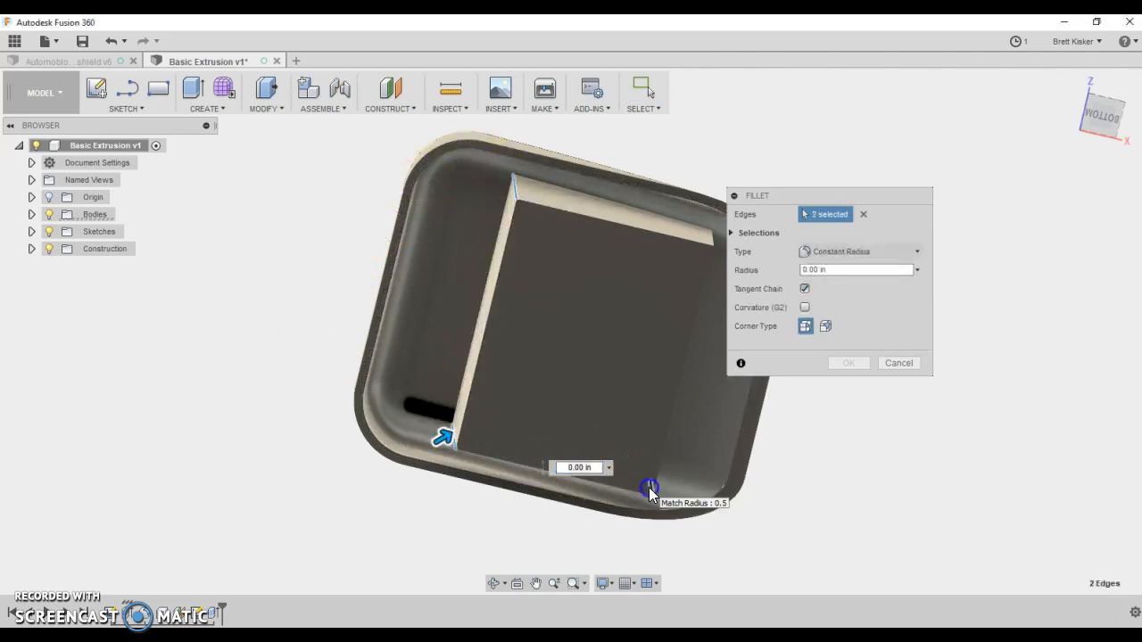
pyautogui.click(648, 487)
pyautogui.click(719, 234)
pyautogui.click(823, 272)
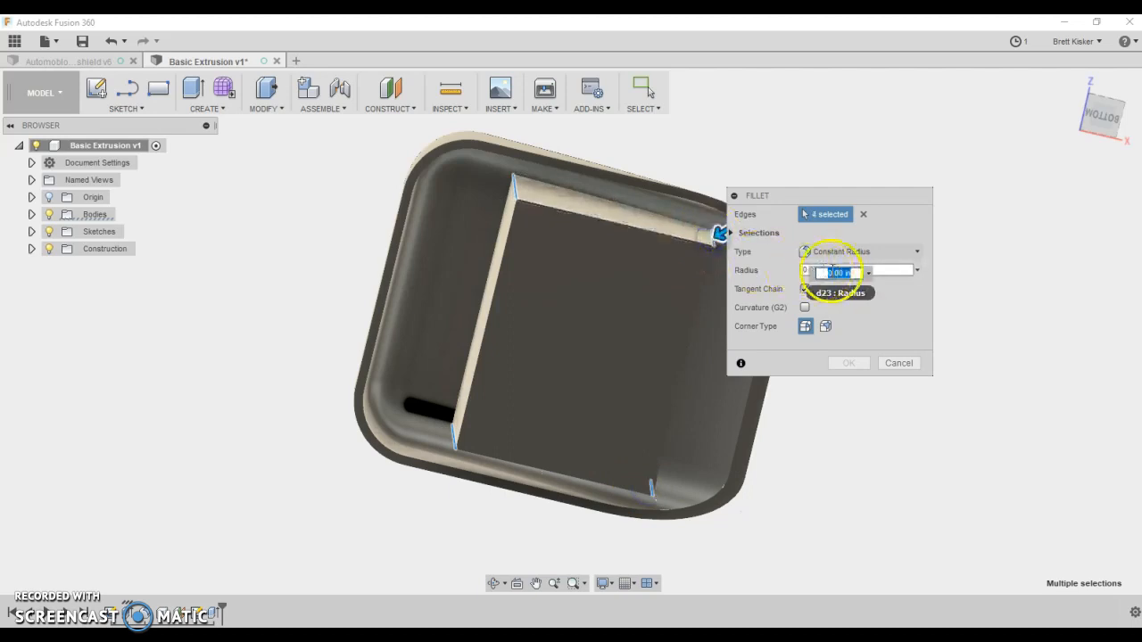
pyautogui.click(878, 272)
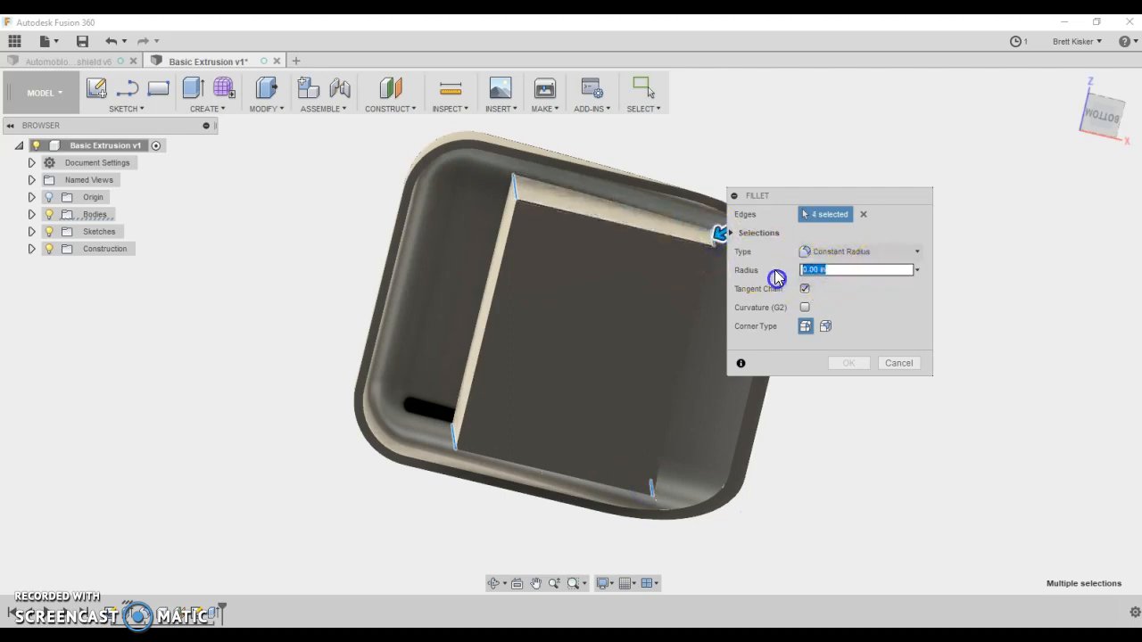
pyautogui.write('.15')
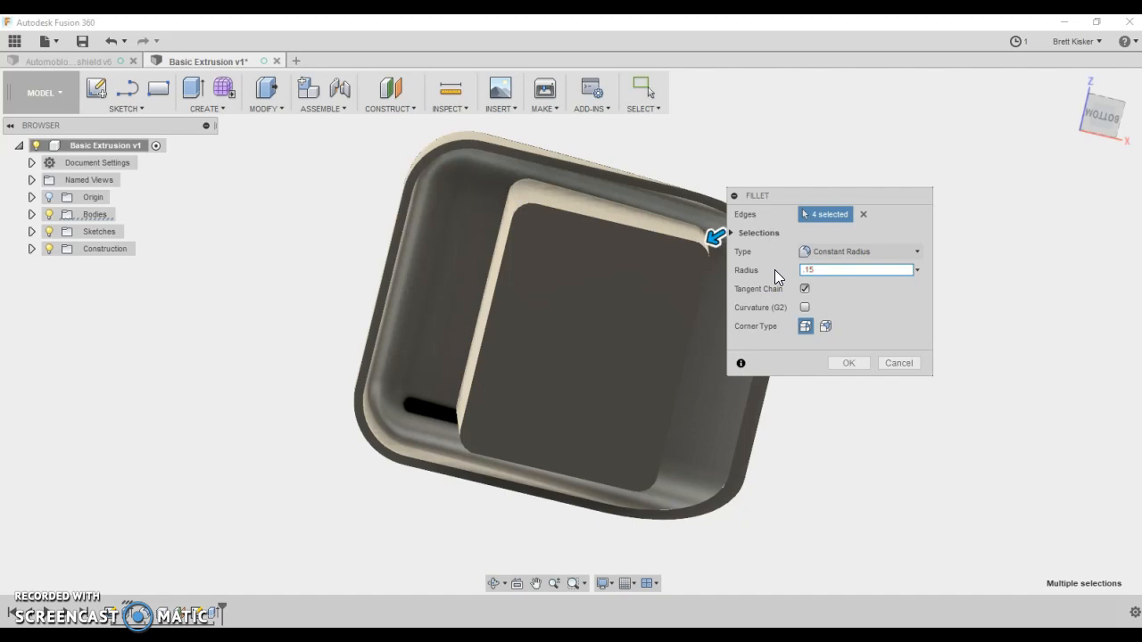
pyautogui.click(859, 364)
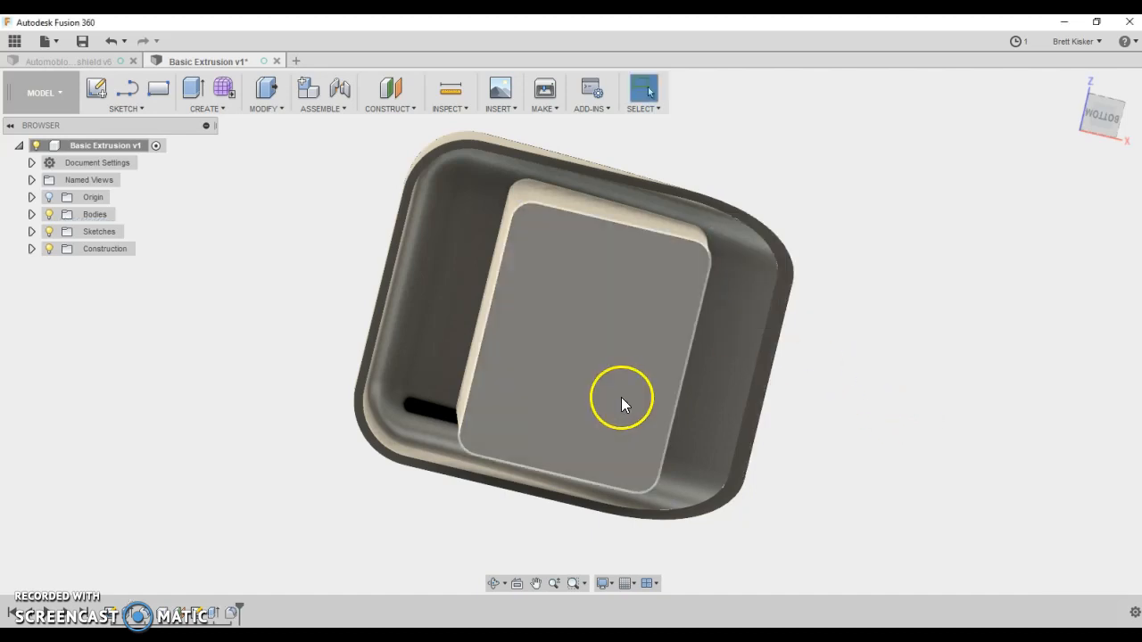
pyautogui.click(837, 372)
# Shell the inner block by removing its flat end face, with an inside thickness of 0.05 in
pyautogui.moveTo(1074, 78)
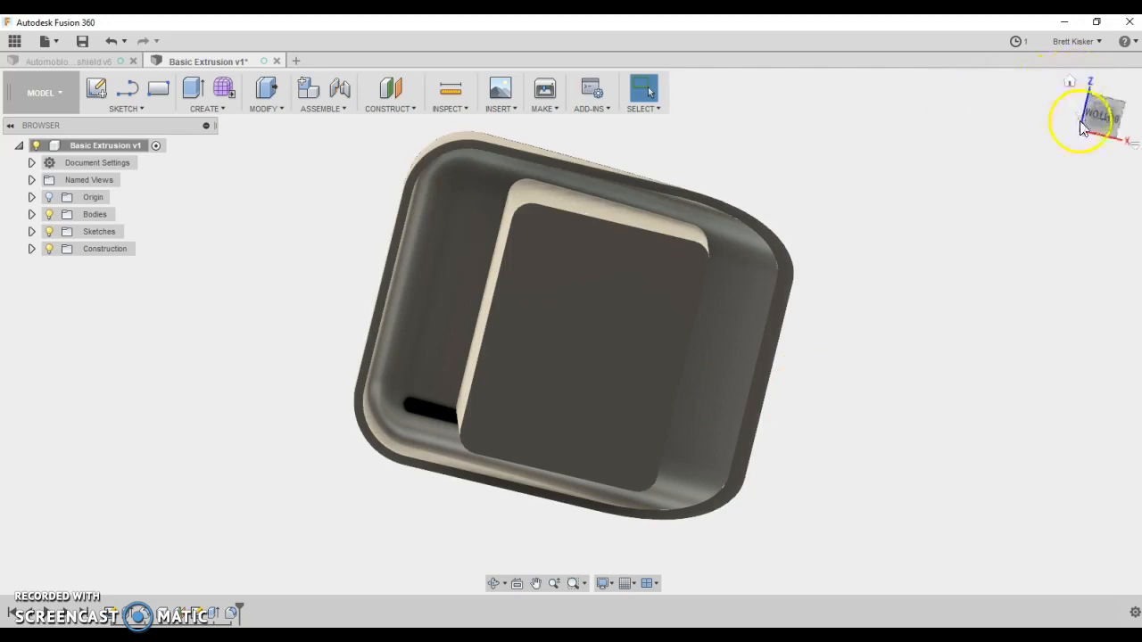
pyautogui.click(1091, 105)
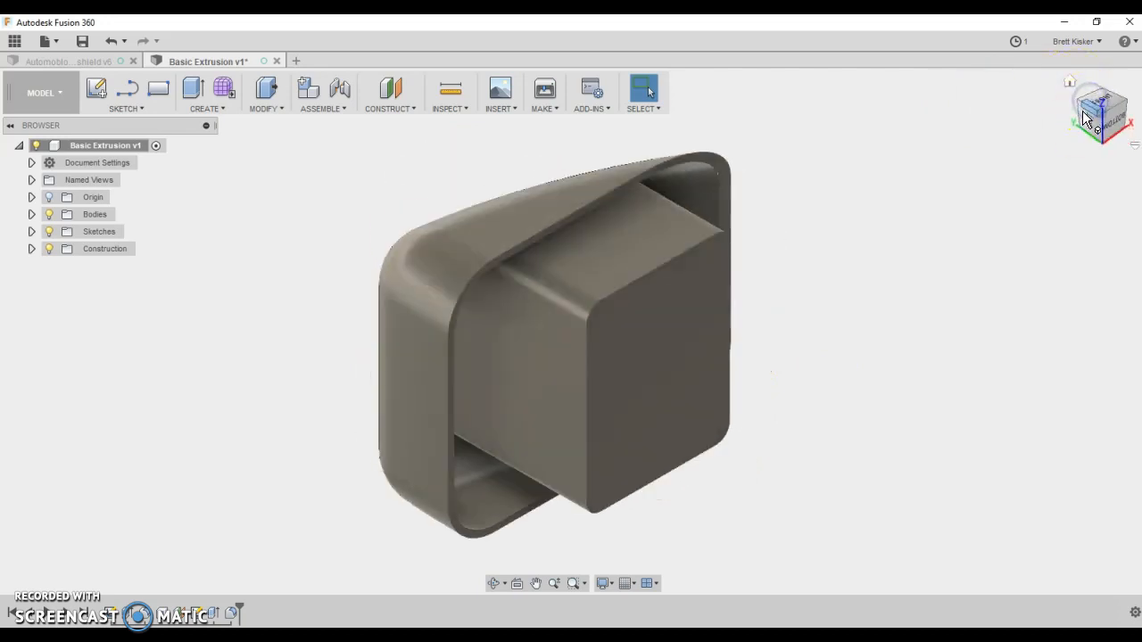
pyautogui.click(265, 109)
pyautogui.click(281, 191)
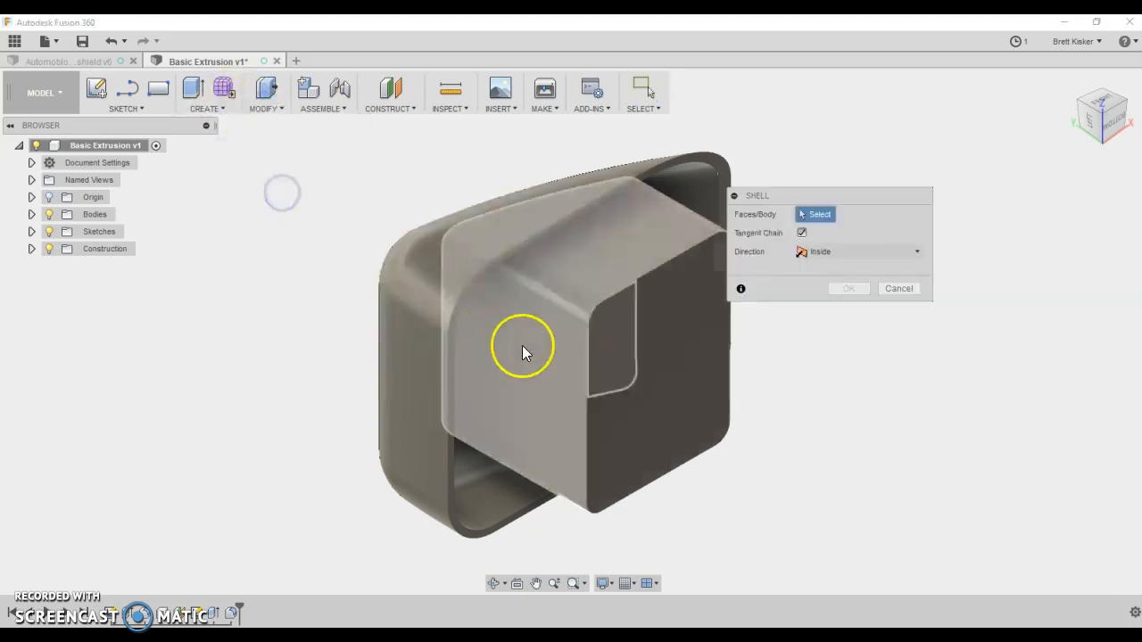
pyautogui.click(647, 384)
pyautogui.moveTo(849, 253); pyautogui.dragTo(698, 236)
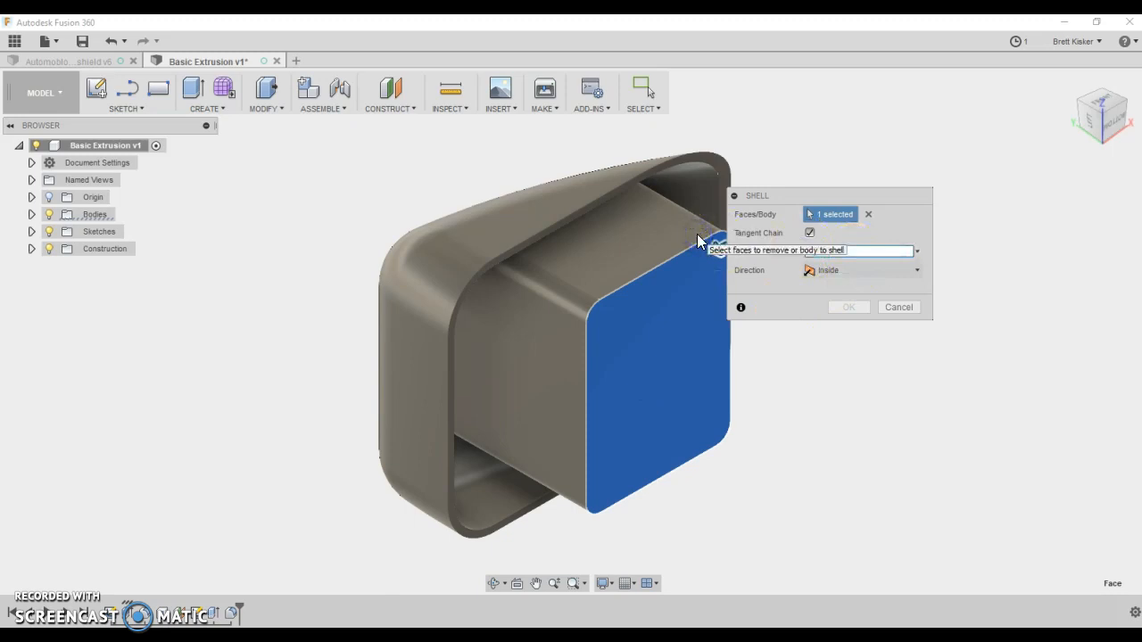
pyautogui.write('05')
pyautogui.click(852, 308)
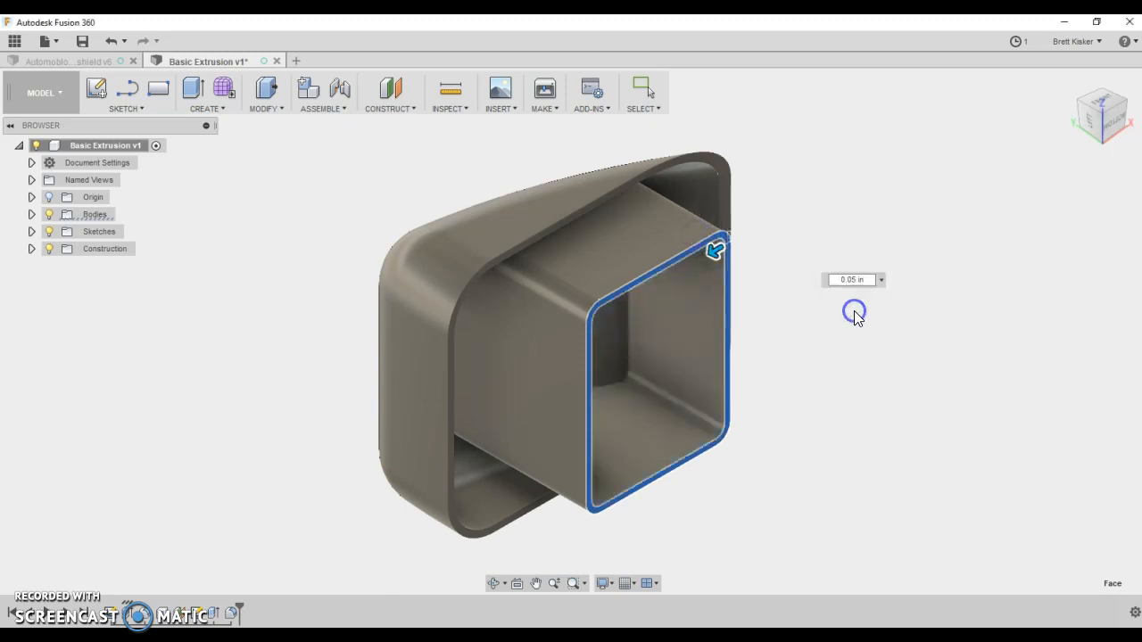
# Inspect the hollowed inner block from the home view and from underneath
pyautogui.keyDown('shift'); pyautogui.moveTo(841, 373); pyautogui.dragTo(841, 349, button='middle'); pyautogui.keyUp('shift')
pyautogui.click(1066, 83)
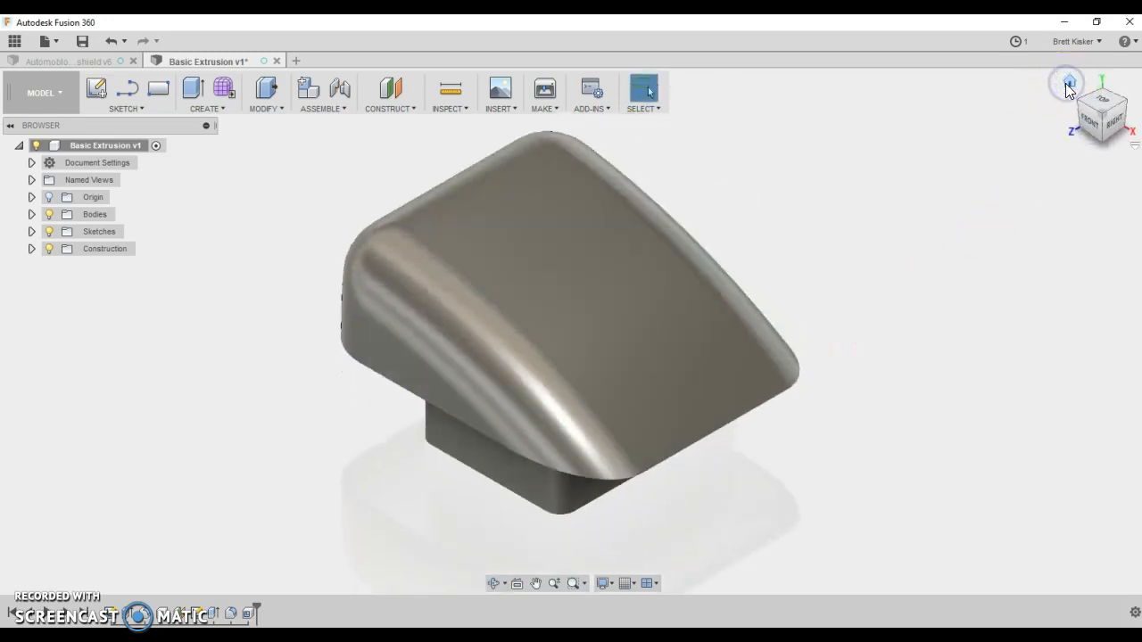
pyautogui.click(1104, 140)
pyautogui.click(267, 373)
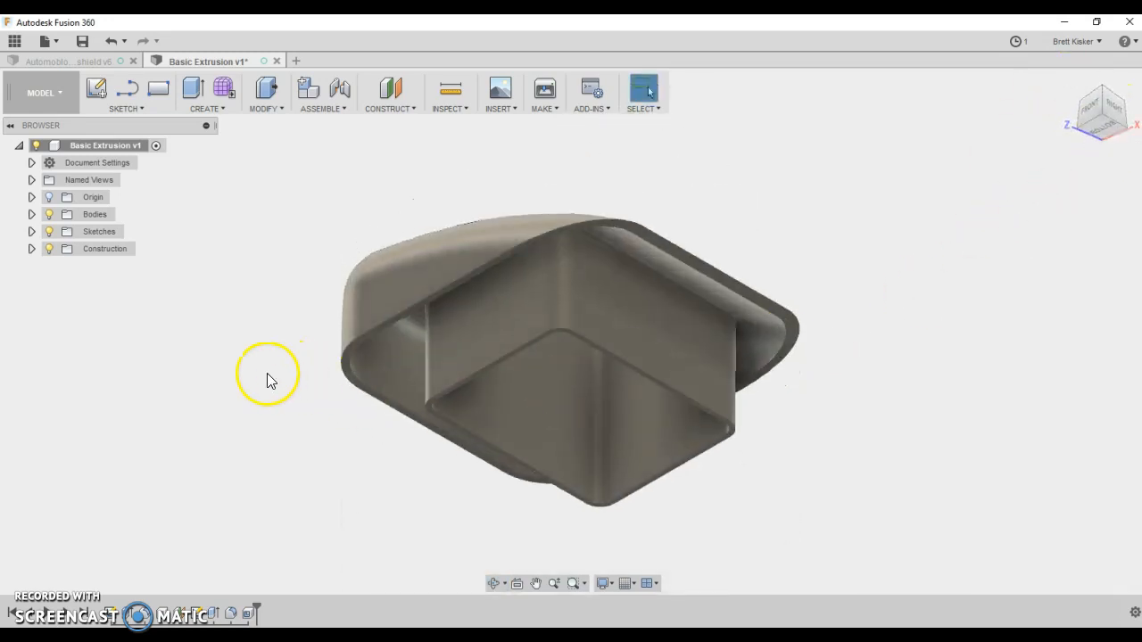